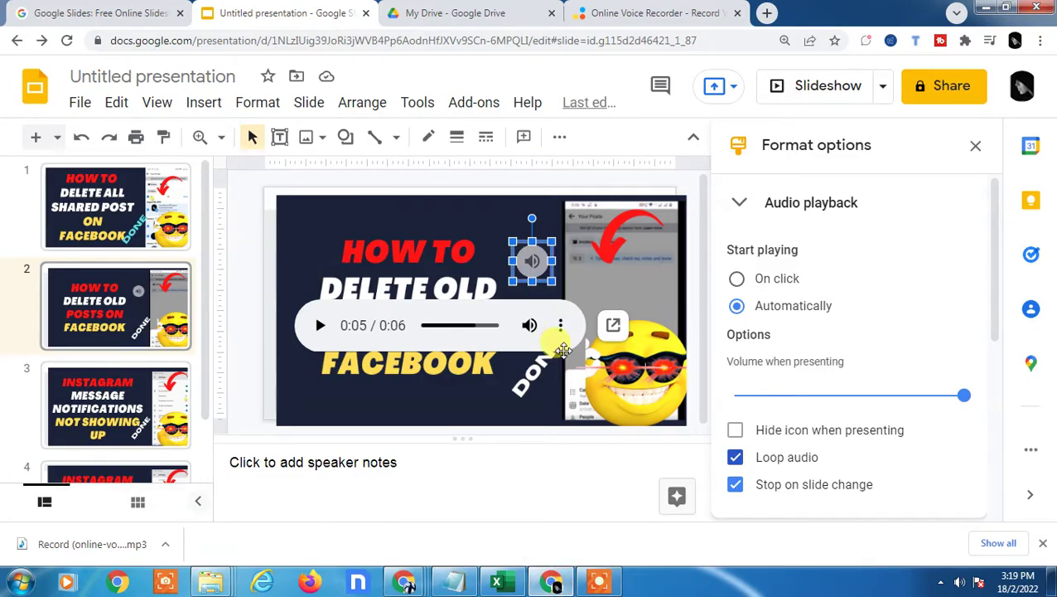
Delete the audio icon from slide 2, then move on to slide 4, the Instagram notifications slide.
key(Delete)
key(Page_Up)
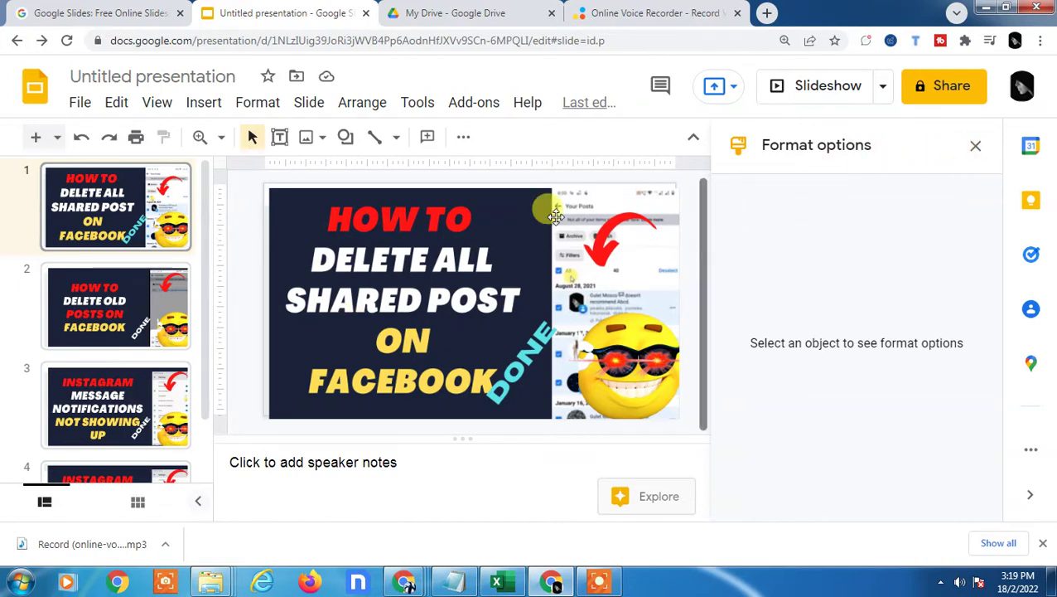
click(190, 295)
scroll(116, 331, down, 2)
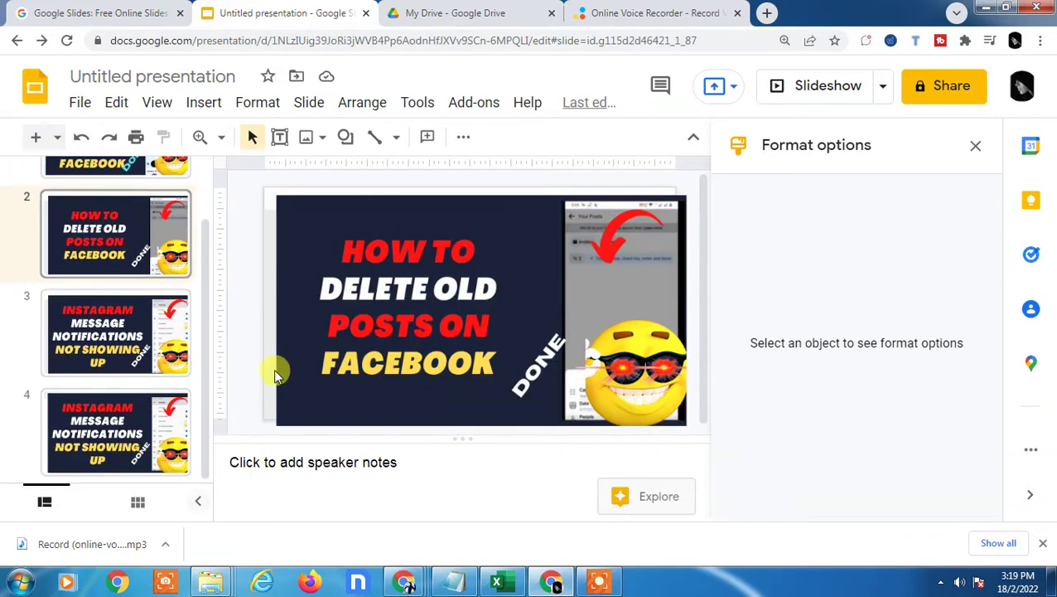
click(150, 431)
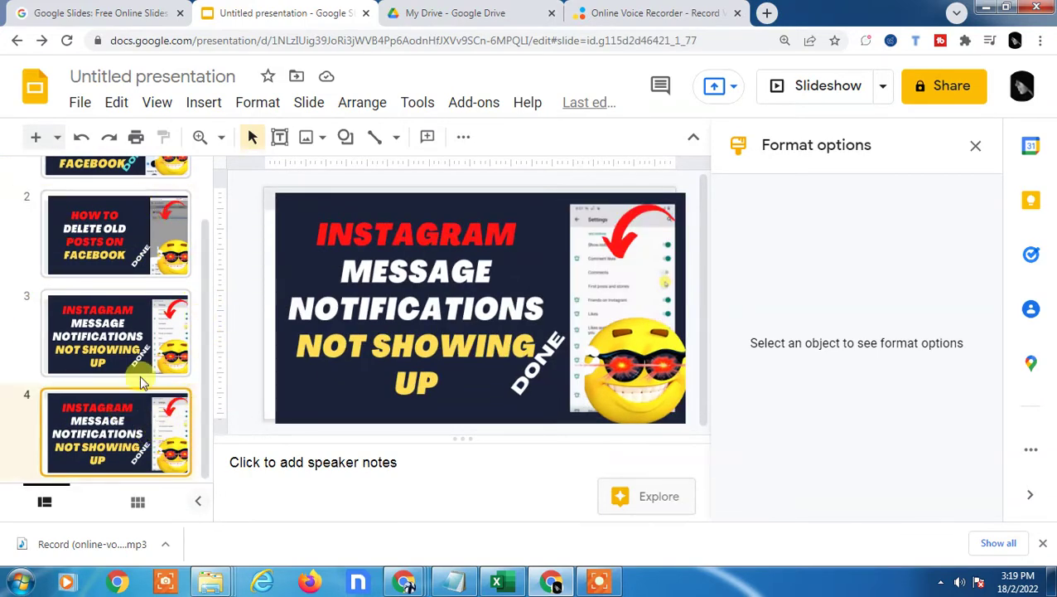
Add a new slide 5 with a centred 'Watch video' title.
click(36, 138)
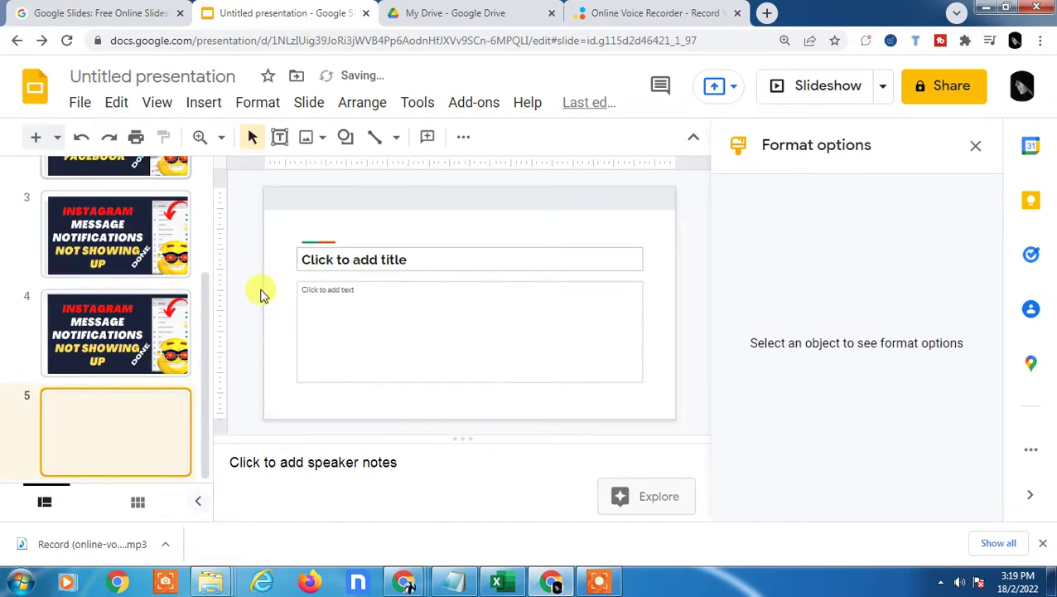
click(369, 261)
text(Watch video)
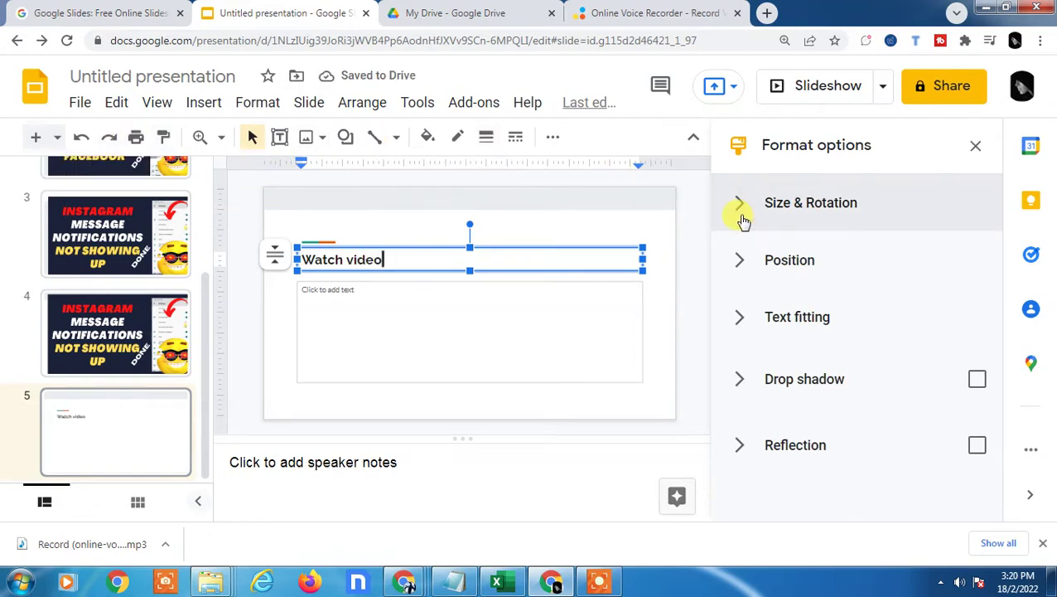
click(553, 137)
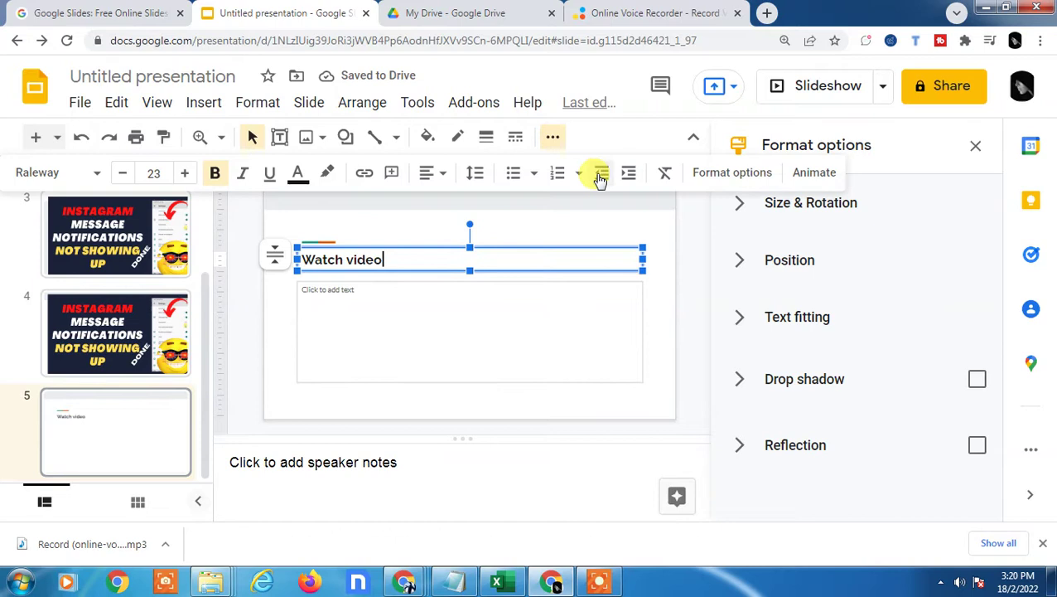
click(437, 173)
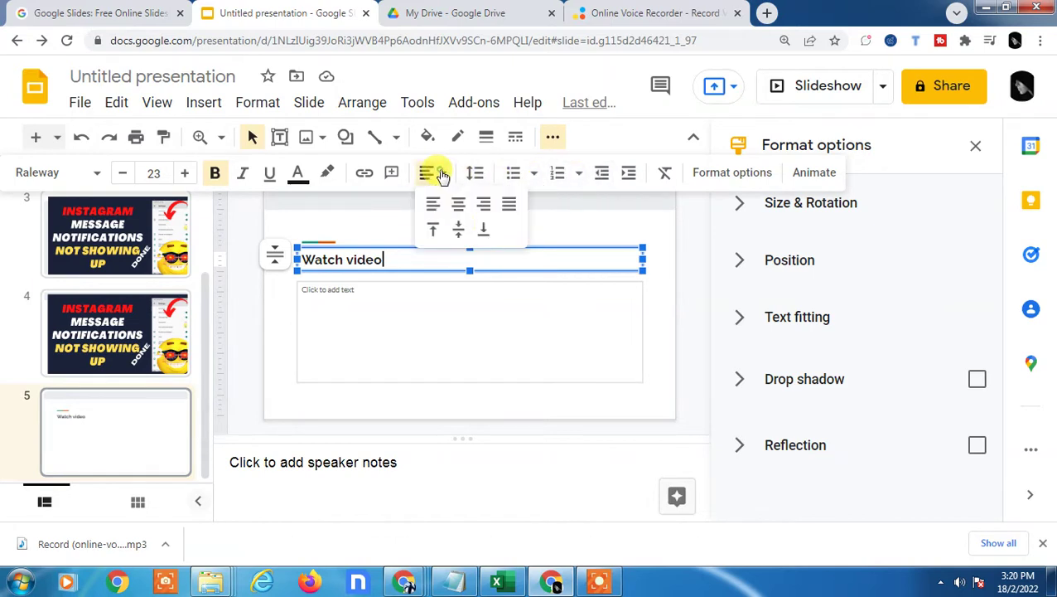
click(466, 207)
Set the 'Watch video' title box to shrink text on overflow.
click(368, 299)
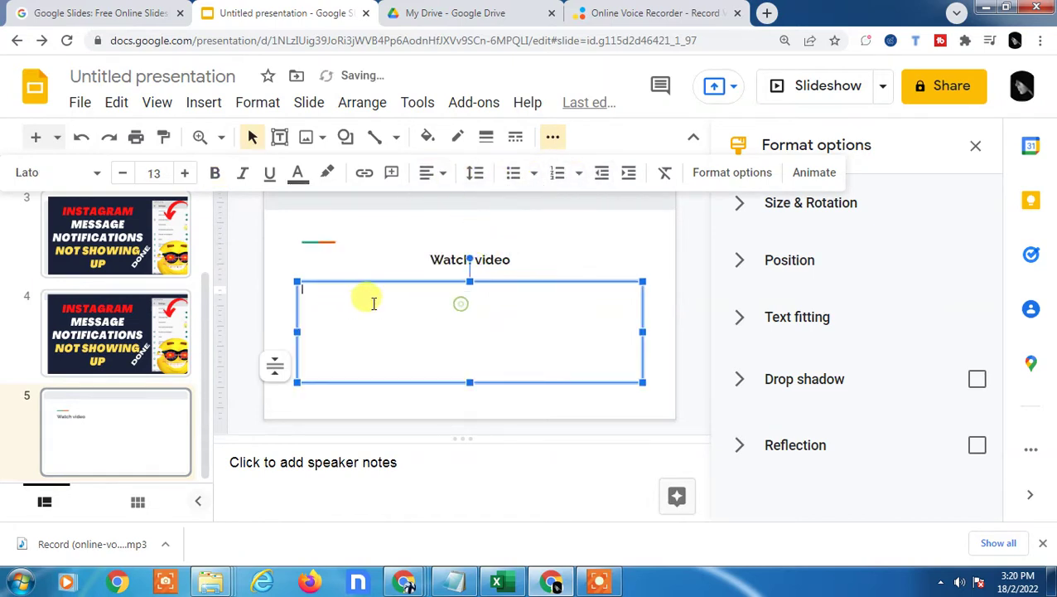
click(497, 258)
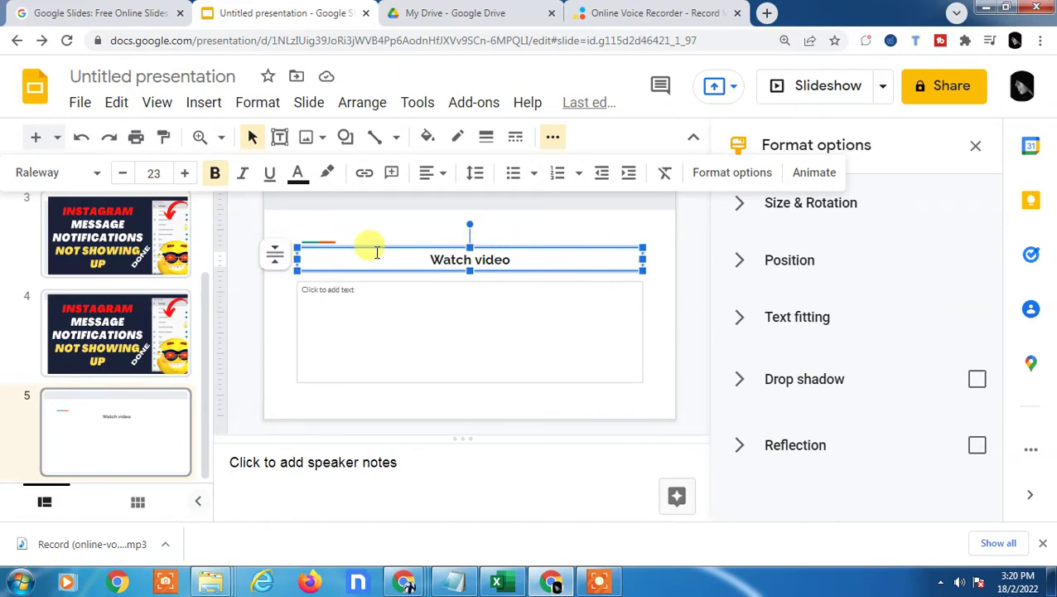
click(472, 287)
click(469, 259)
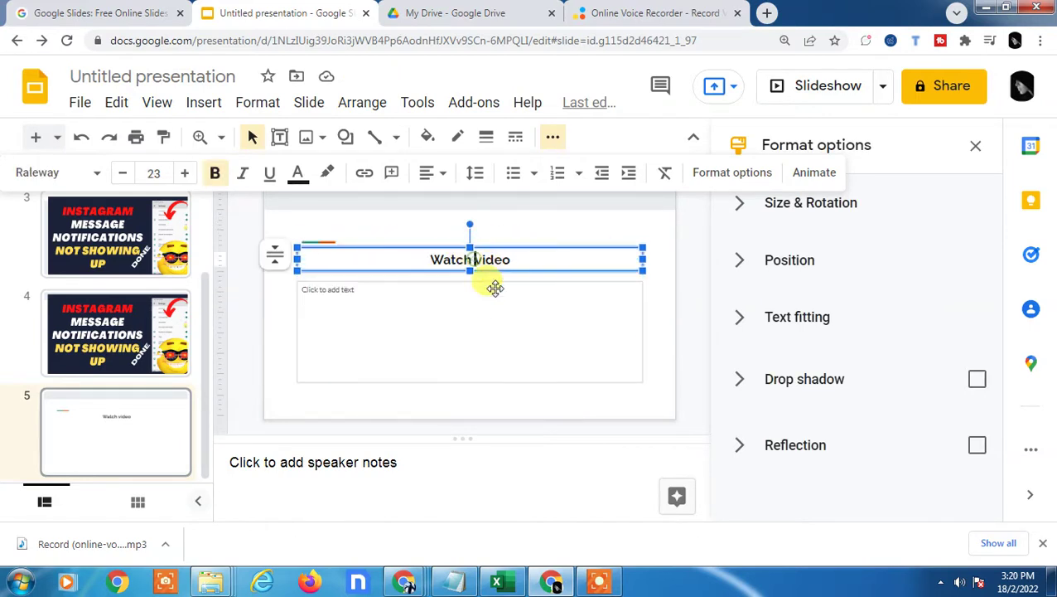
click(274, 264)
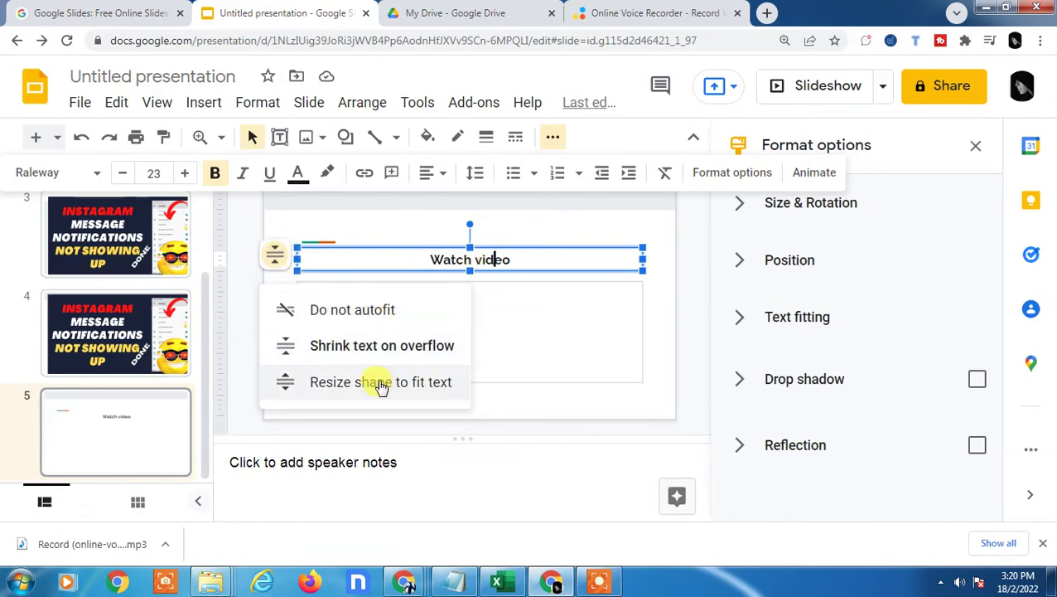
click(369, 345)
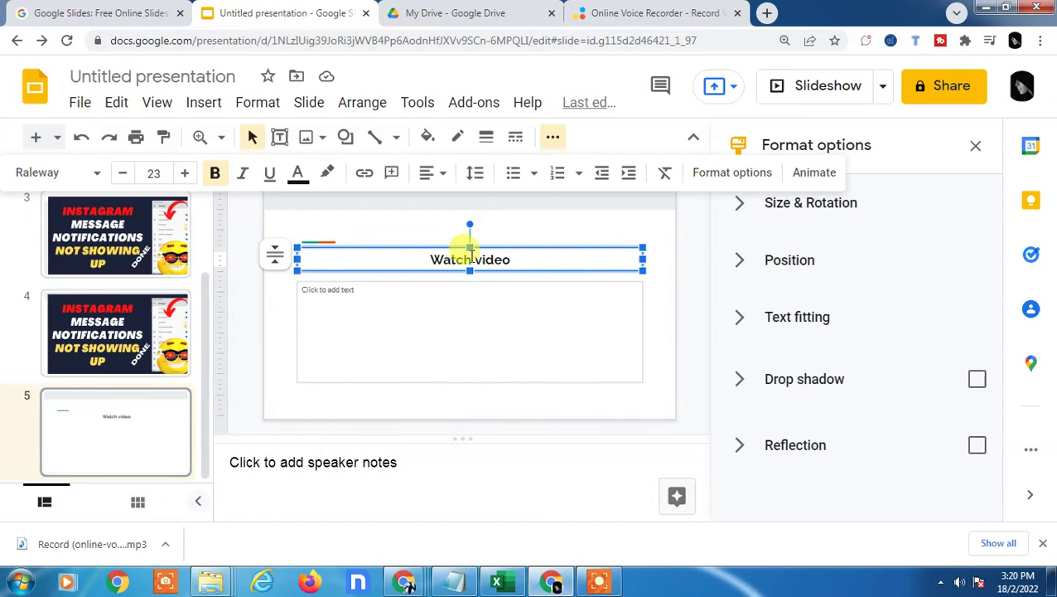
Move the title up toward the top and stretch the body box taller.
drag(469, 241, 469, 214)
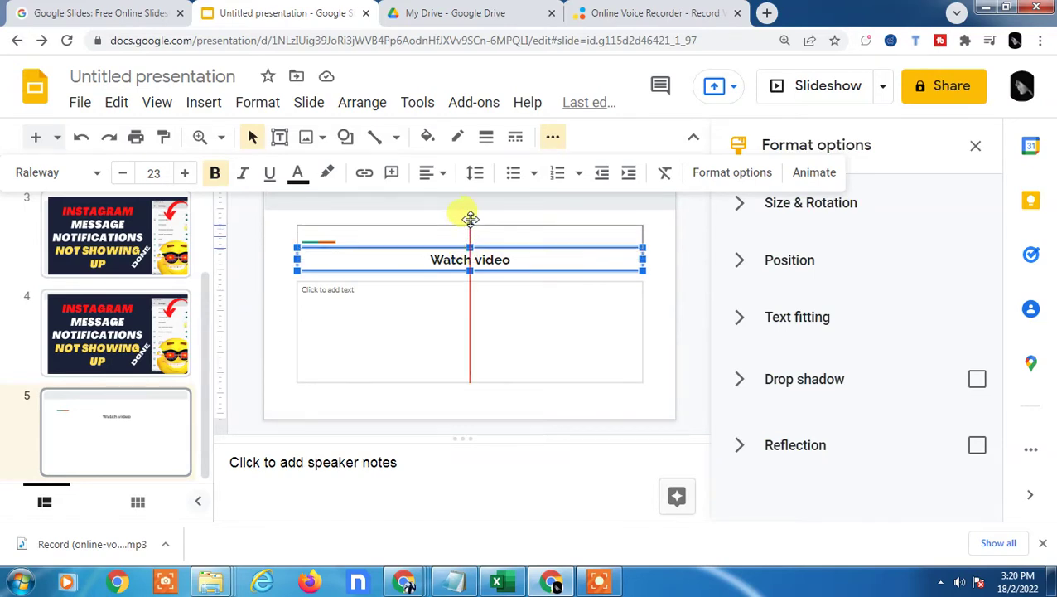
click(458, 329)
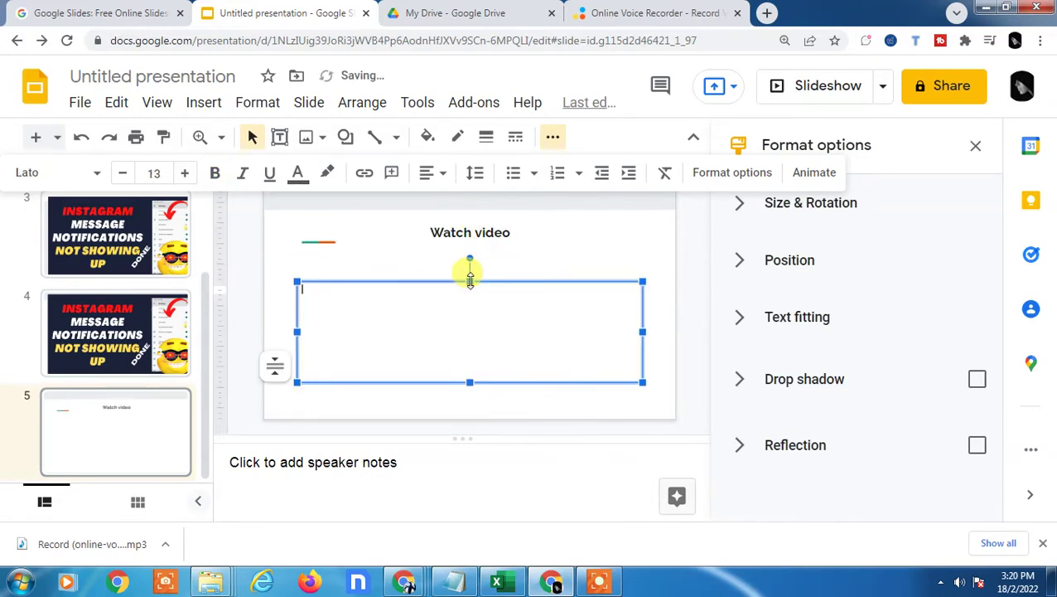
drag(470, 281, 470, 244)
click(500, 306)
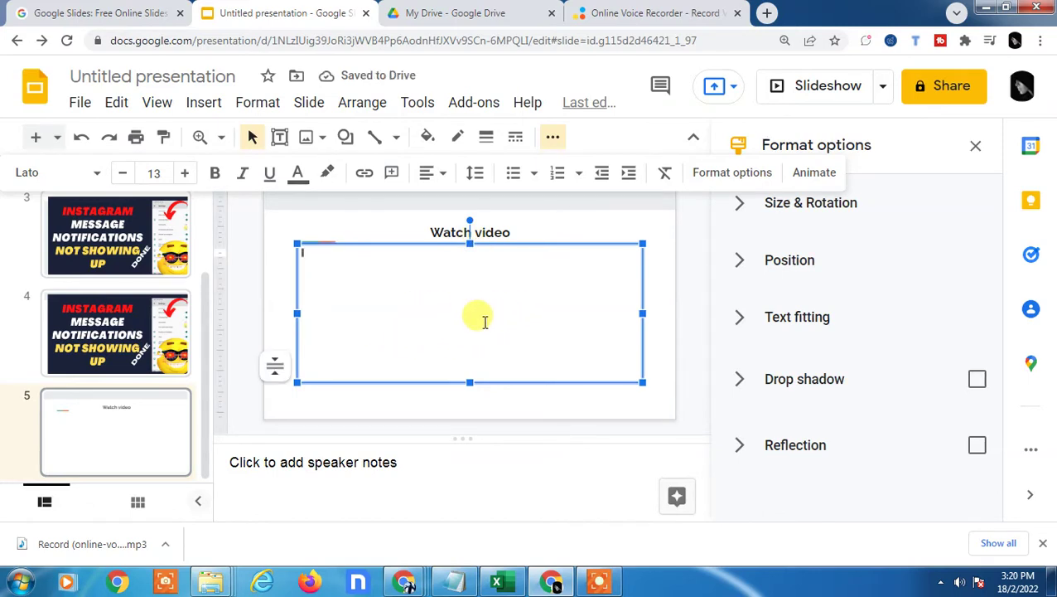
Start Insert > Video and look through its By URL and Google Drive tabs.
click(205, 104)
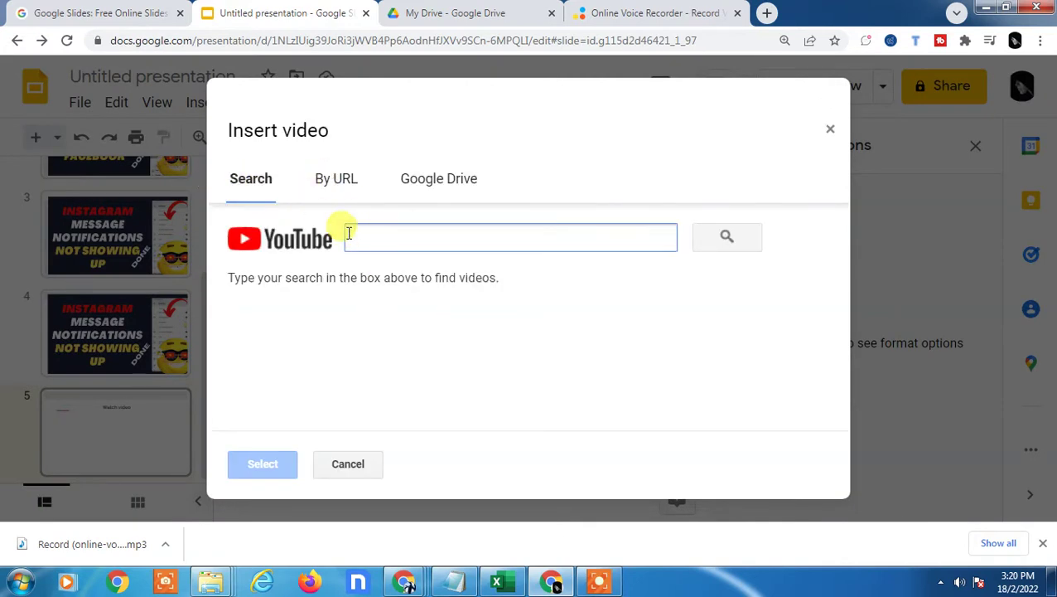
click(336, 184)
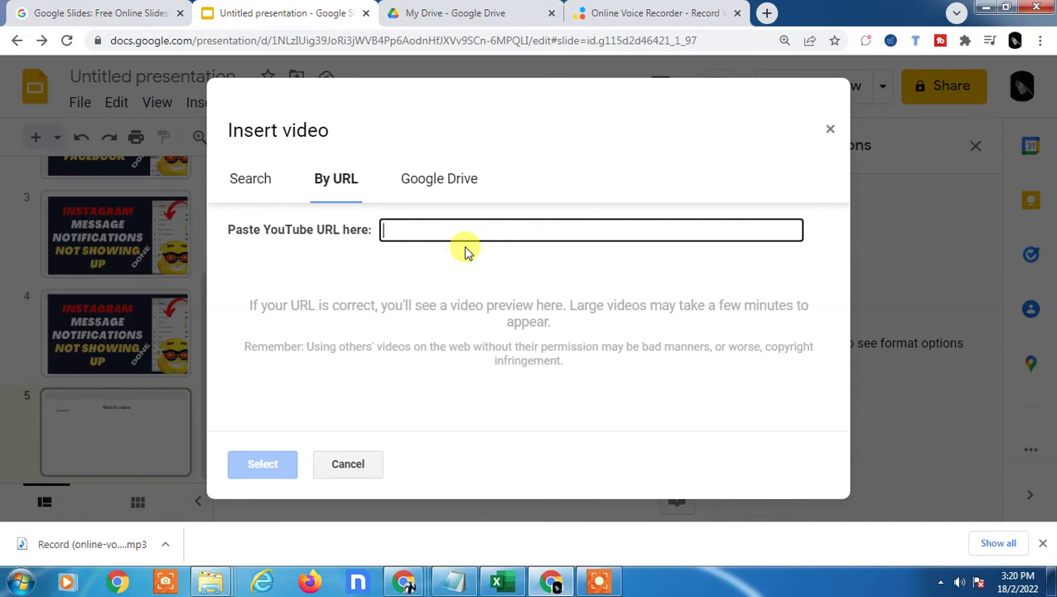
click(431, 183)
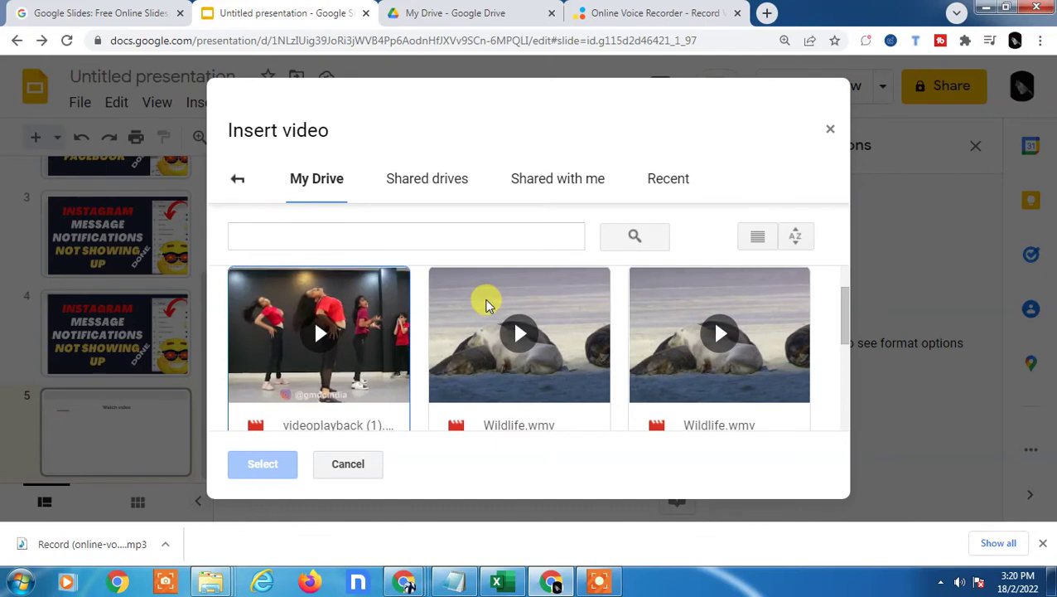
Search YouTube for 'bollywood song' and browse the results.
click(235, 185)
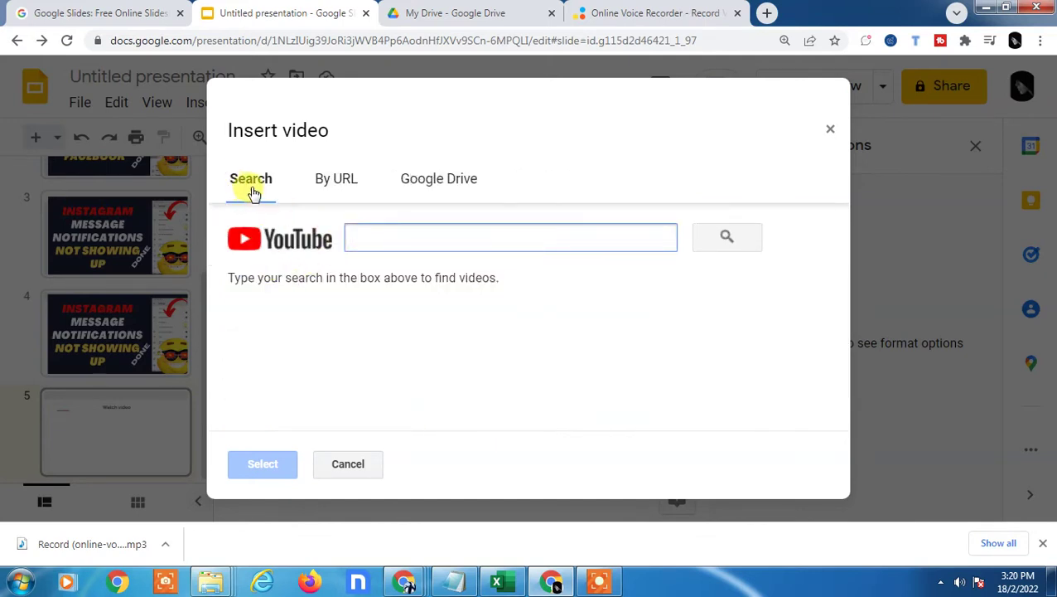
text(s)
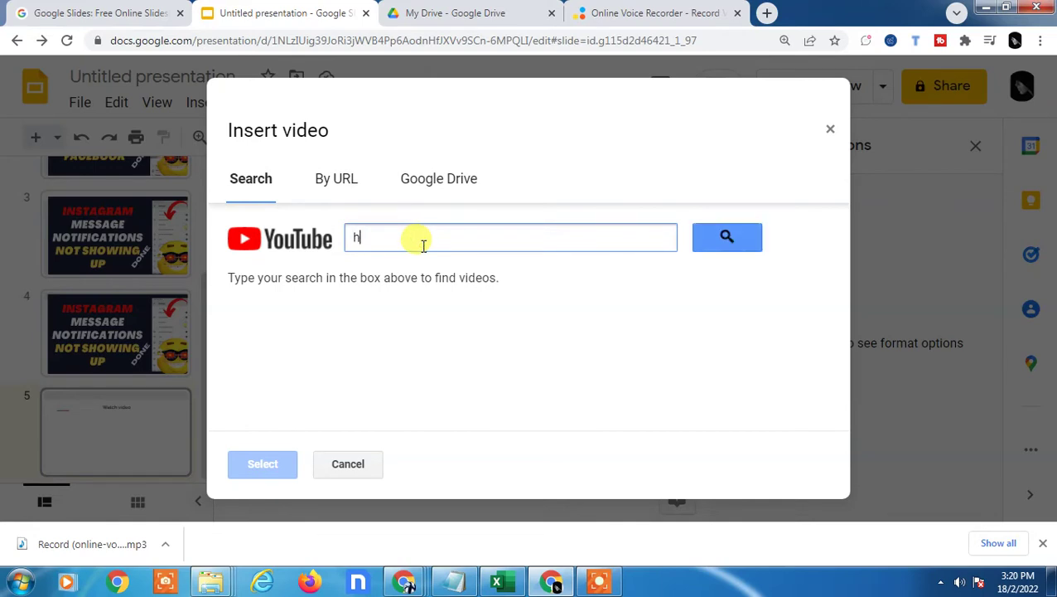
key(BackSpace)
text(bollywood s)
text(ong)
key(Return)
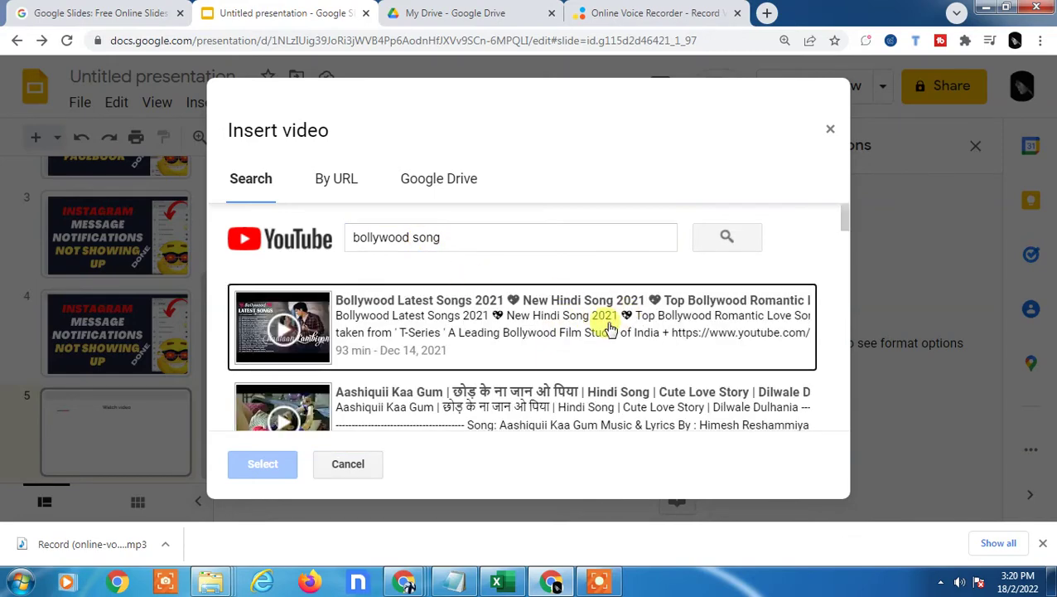
scroll(613, 328, down, 2)
scroll(629, 331, down, 2)
scroll(630, 330, up, 4)
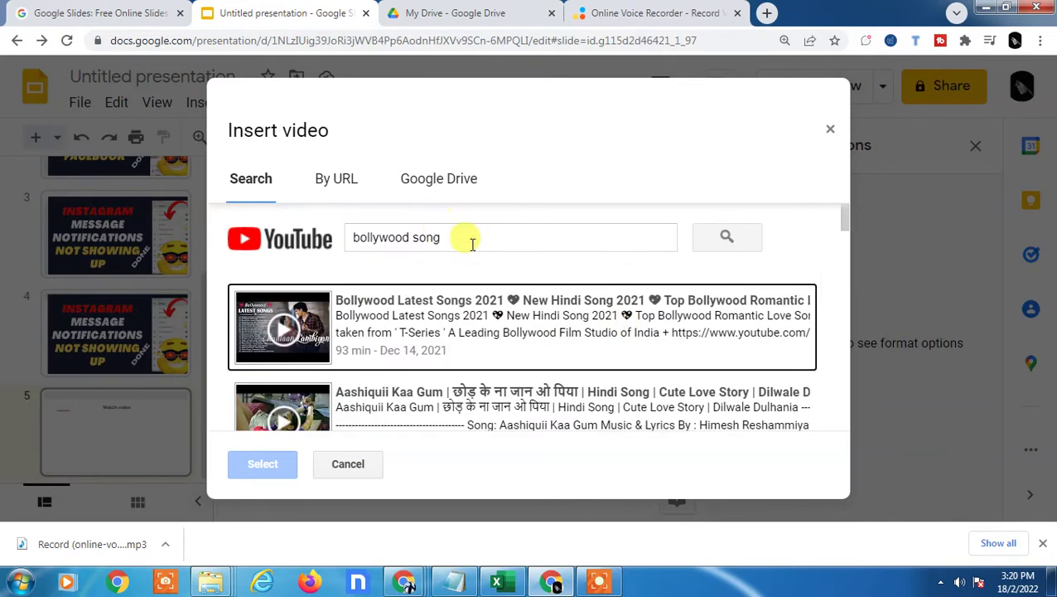
drag(481, 244, 273, 238)
Toggle between the By URL and Search tabs of the video dialog.
click(344, 183)
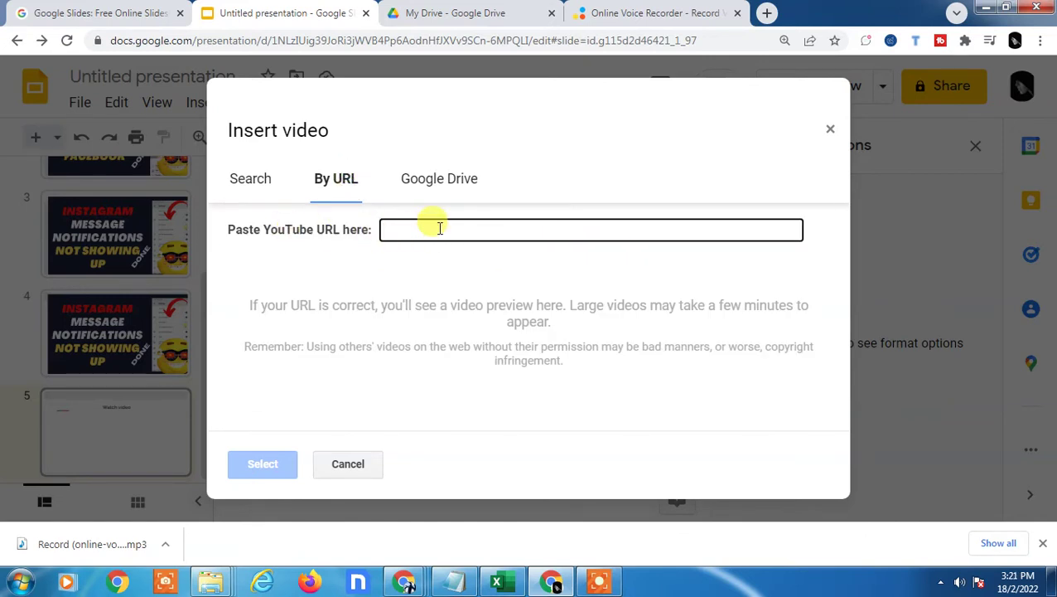
click(252, 184)
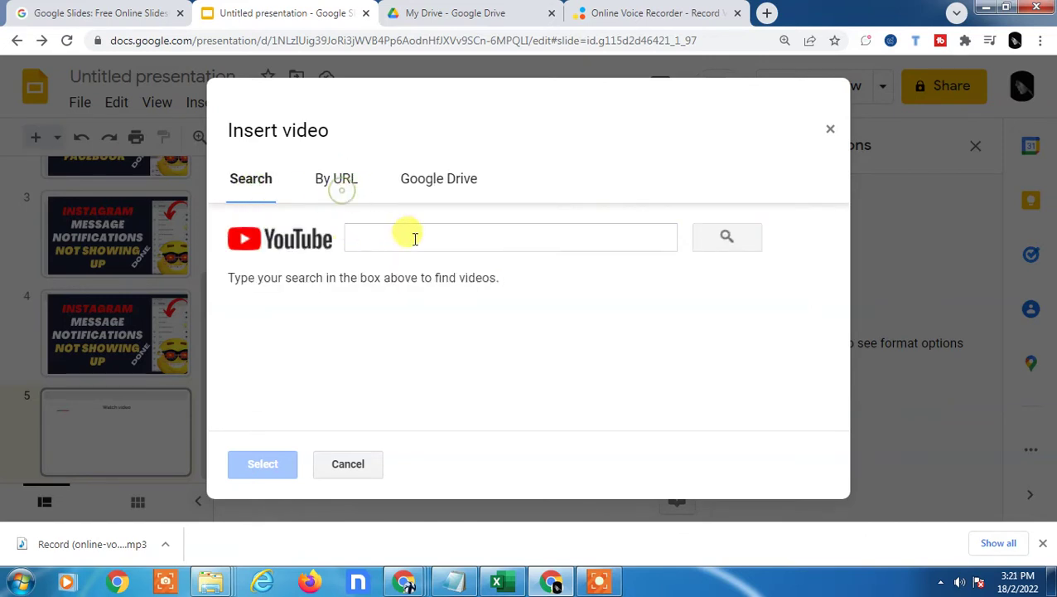
click(325, 179)
click(262, 184)
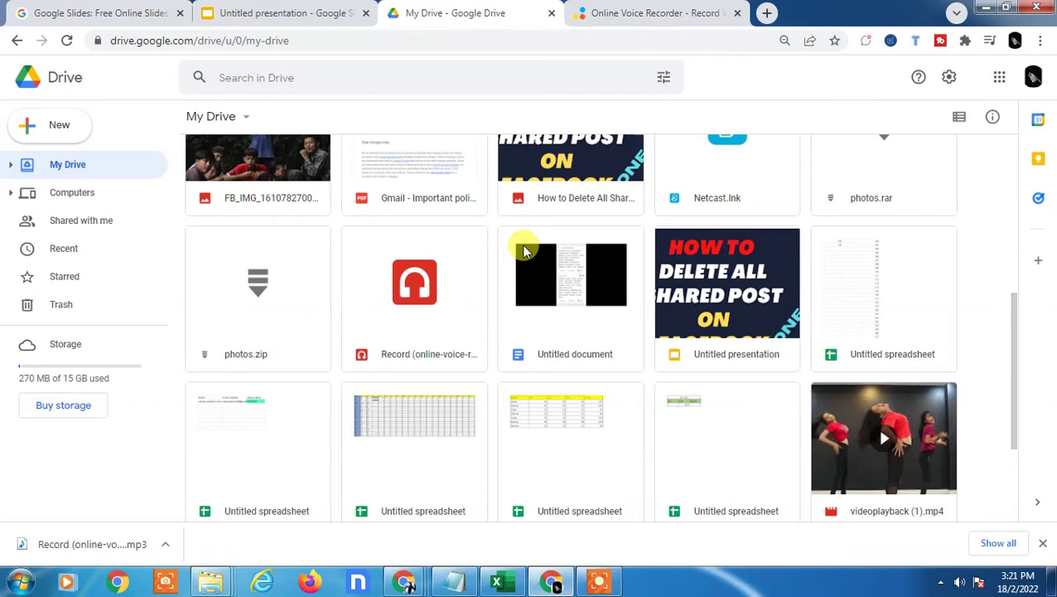
Check the signed-in accounts, then return to the My Drive file list.
click(1033, 78)
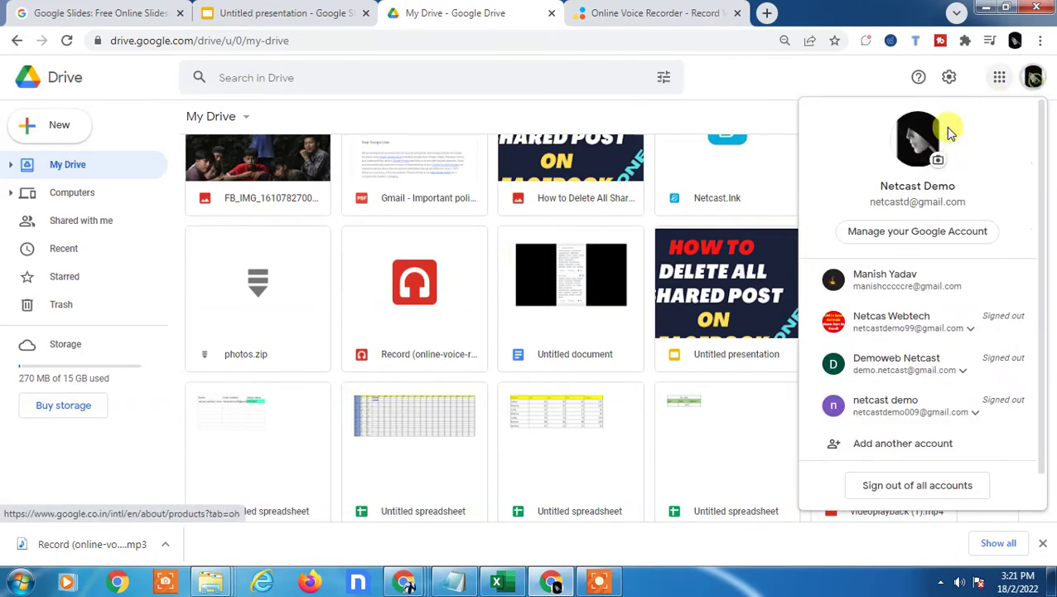
click(224, 15)
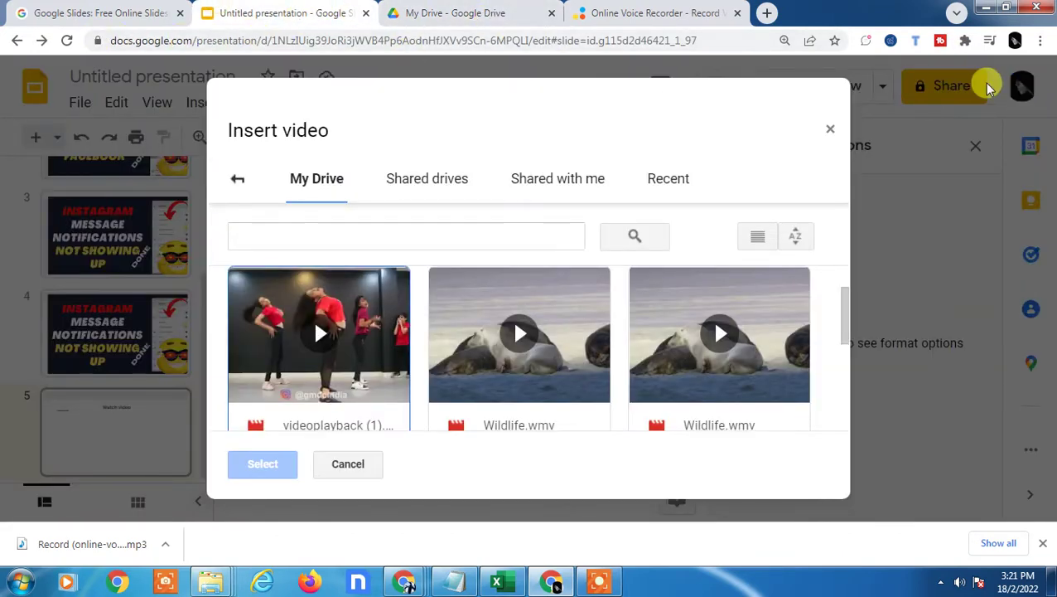
click(464, 13)
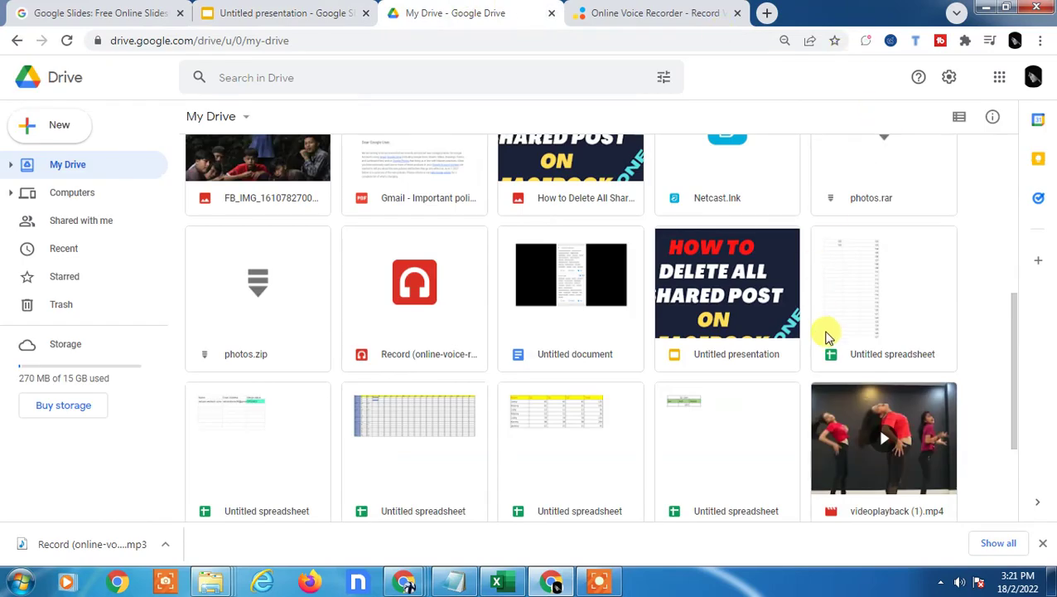
scroll(837, 262, up, 2)
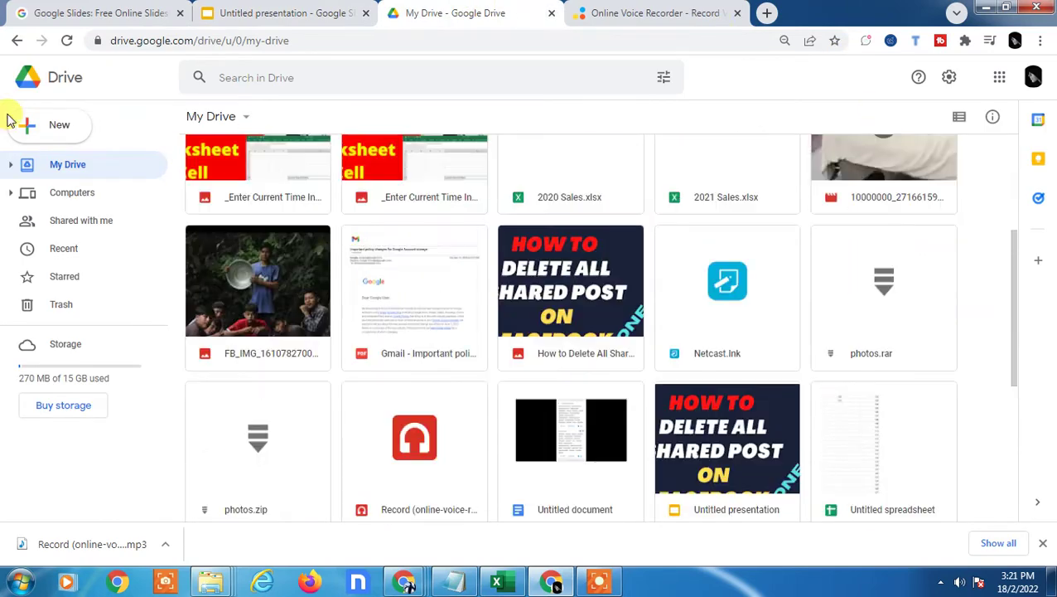
Upload the Wildlife video from Videos > Sample Videos to My Drive.
click(73, 128)
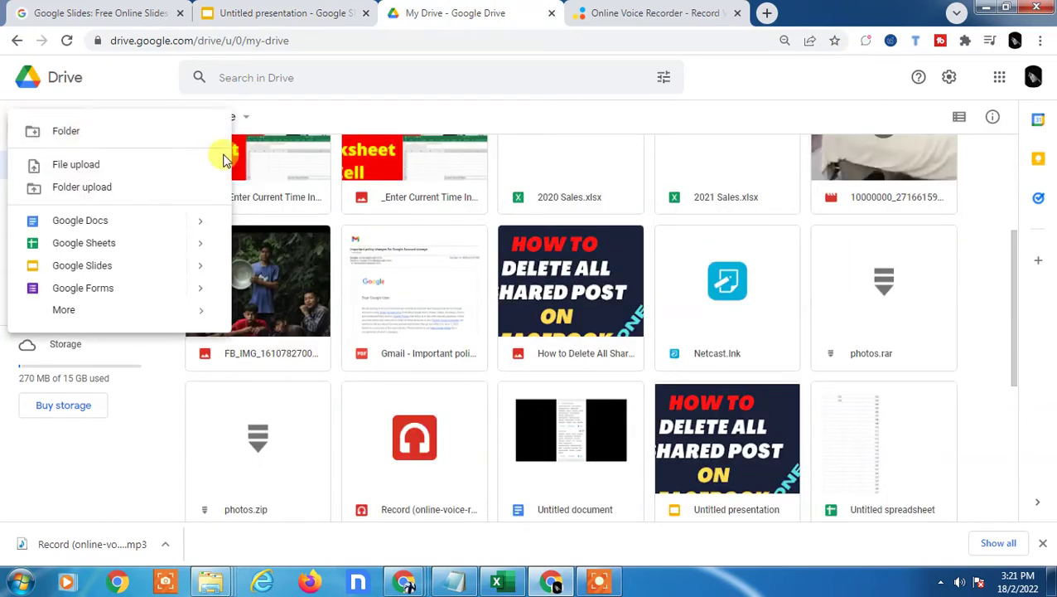
click(97, 169)
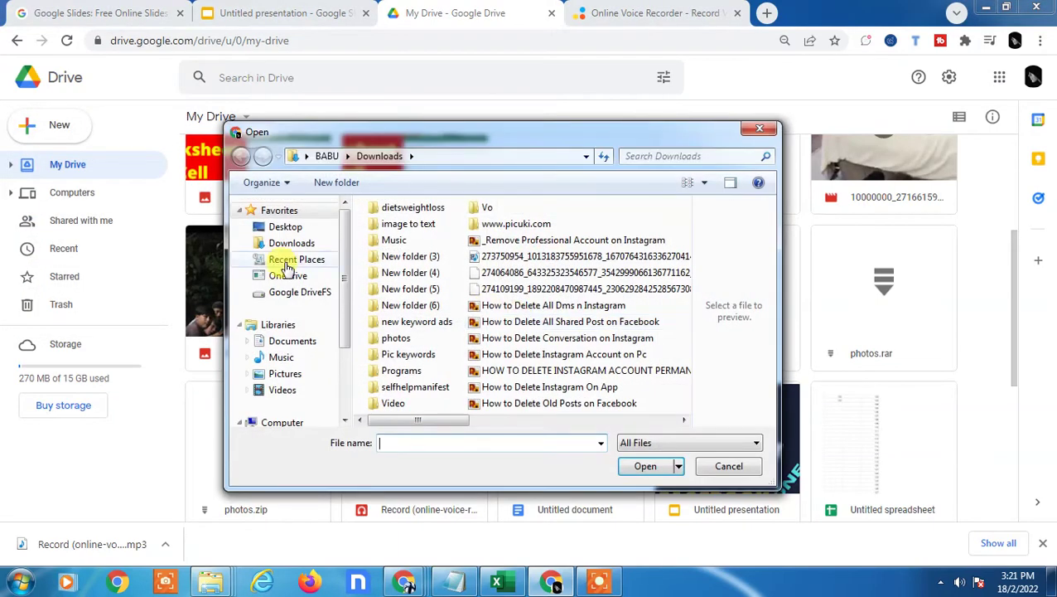
click(295, 390)
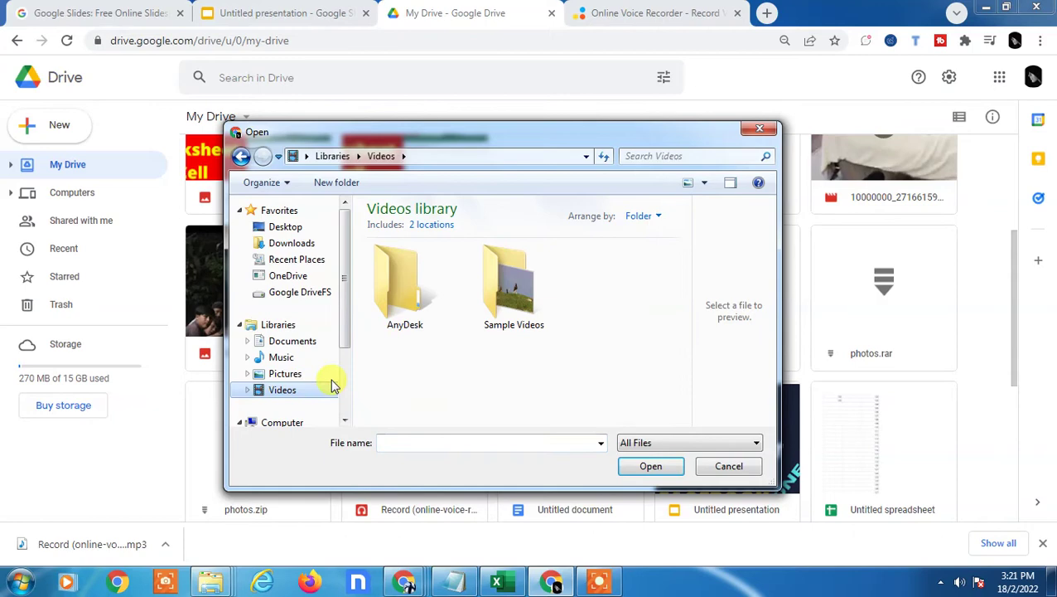
double_click(510, 282)
click(404, 269)
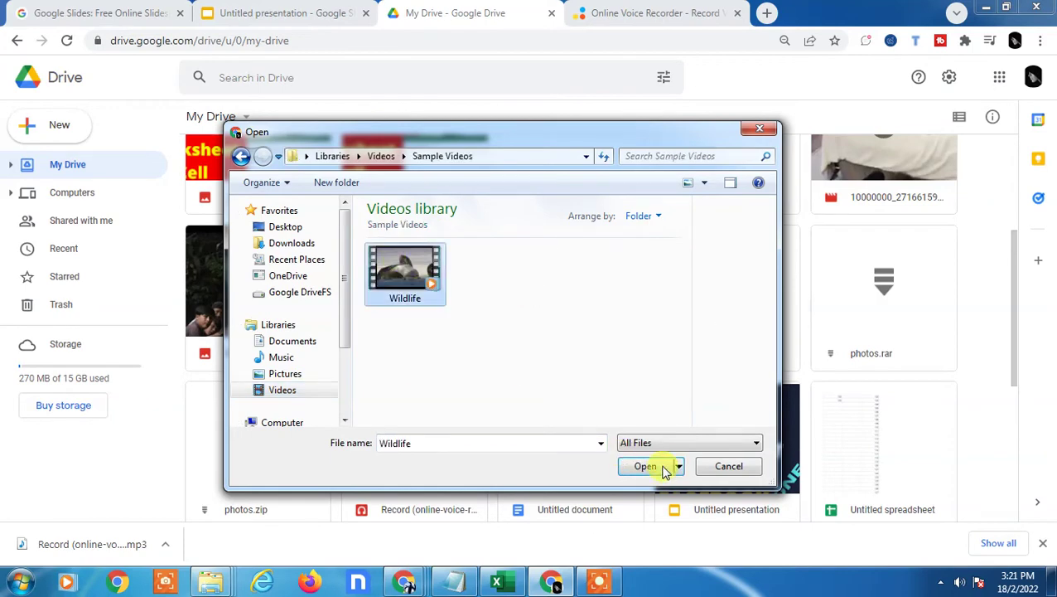
click(645, 466)
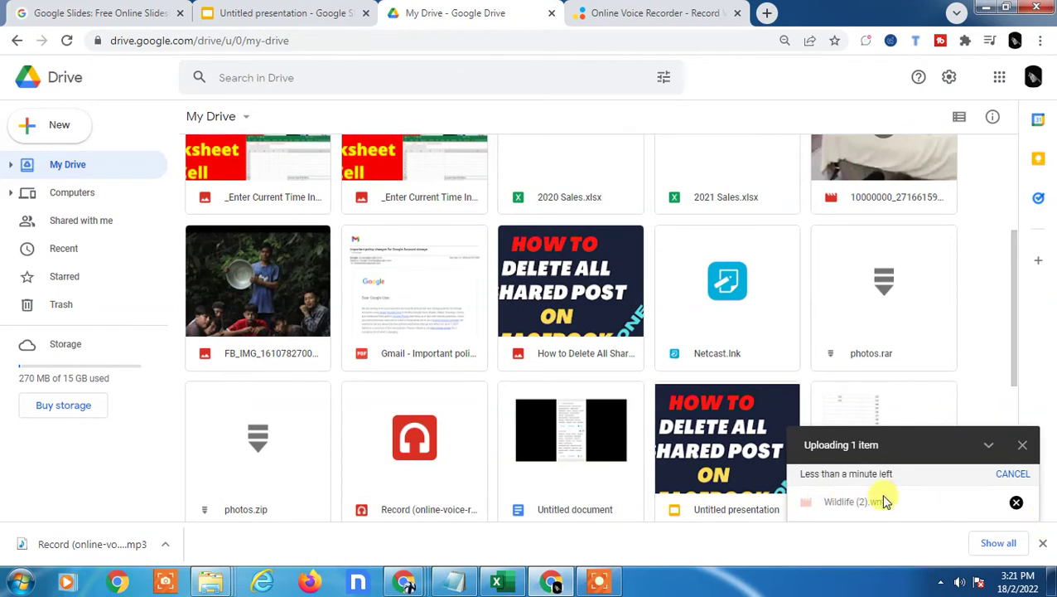
Reopen Insert > Video in the presentation and pick the uploaded Wildlife.wmv from My Drive.
click(238, 12)
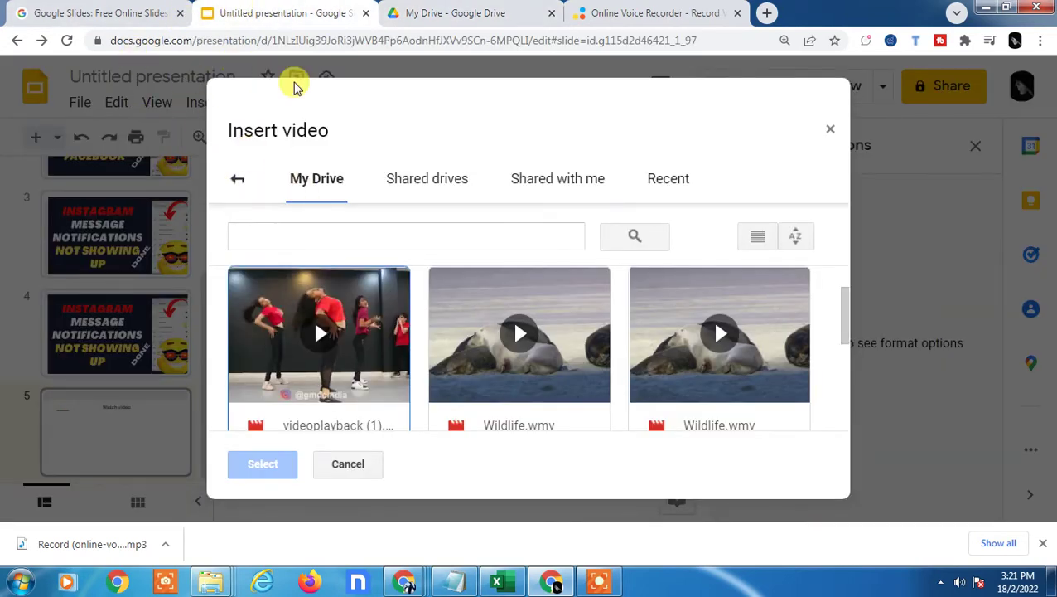
click(832, 131)
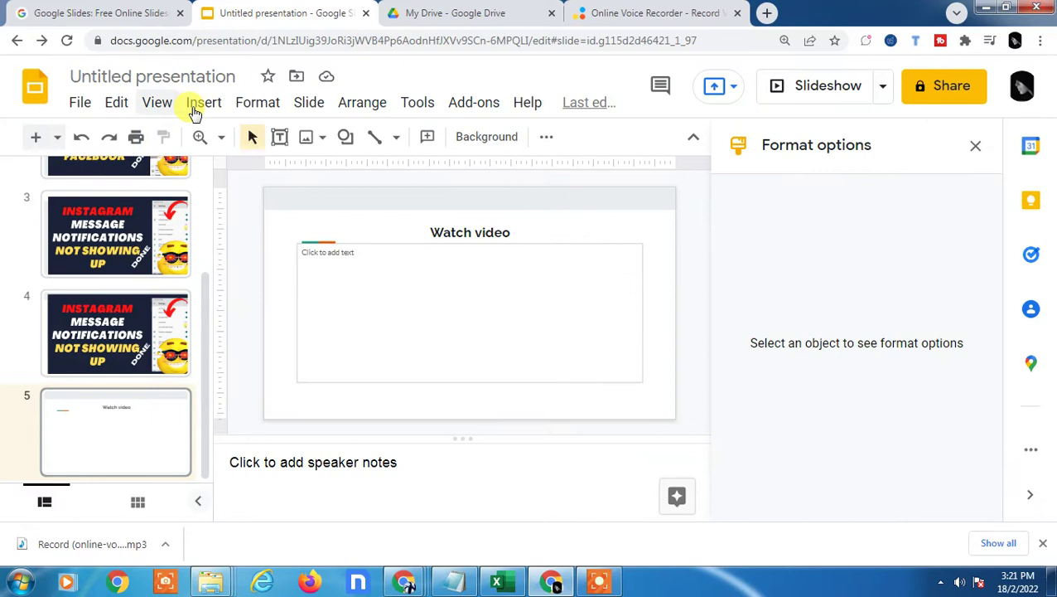
click(203, 102)
click(248, 237)
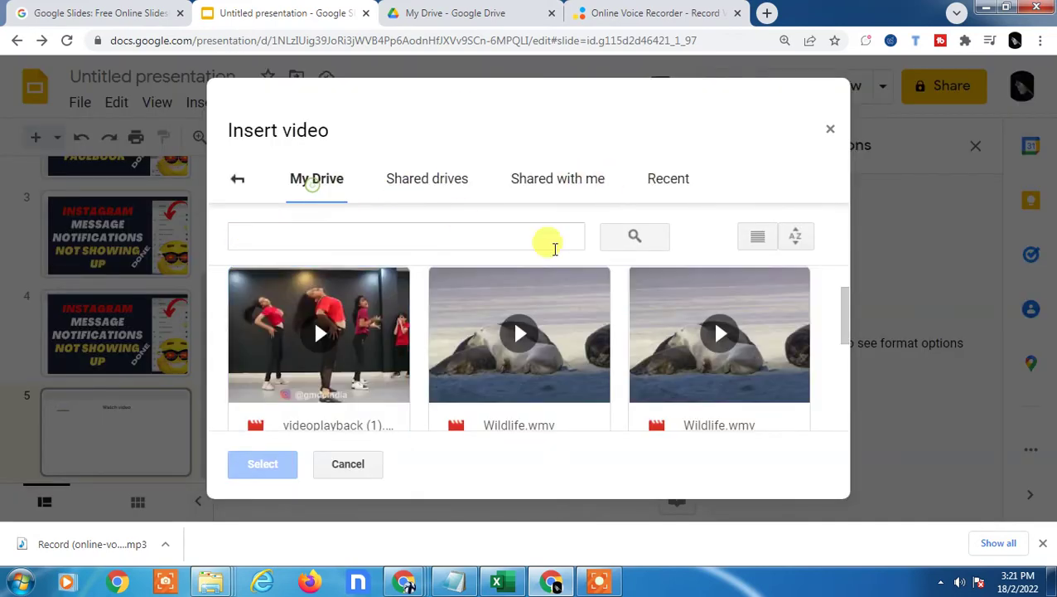
scroll(663, 348, down, 2)
scroll(663, 348, up, 1)
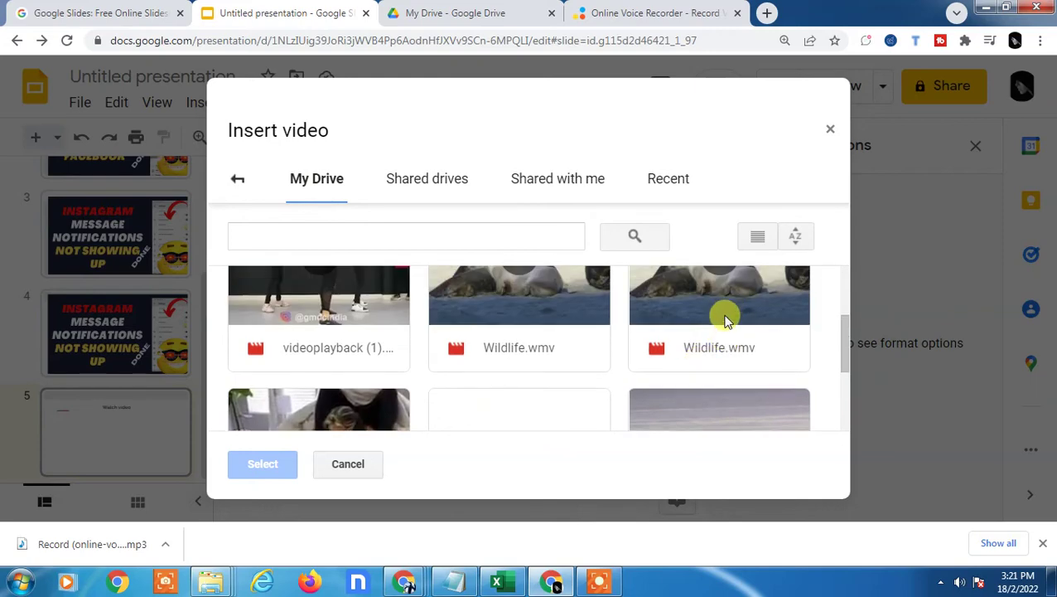
scroll(663, 340, up, 1)
click(590, 332)
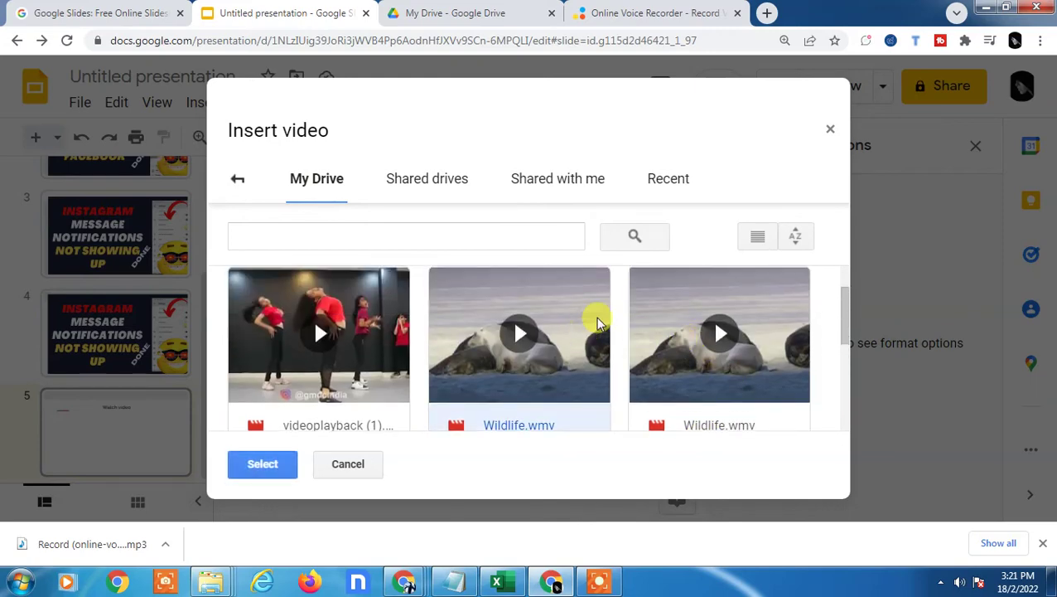
Insert the Wildlife video, shrink it into the body box and nudge it down.
click(263, 466)
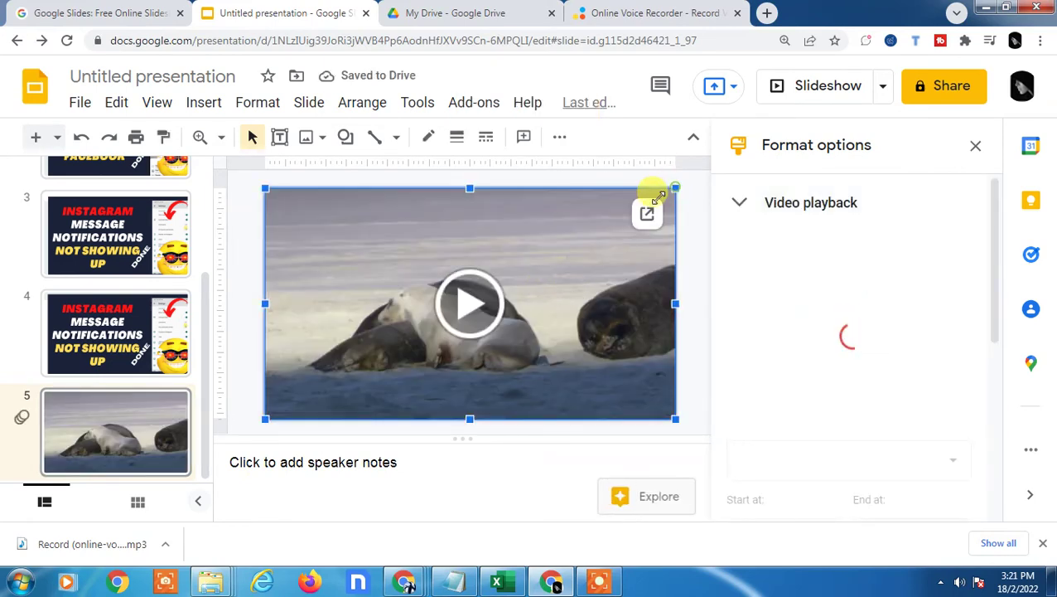
drag(659, 196, 585, 252)
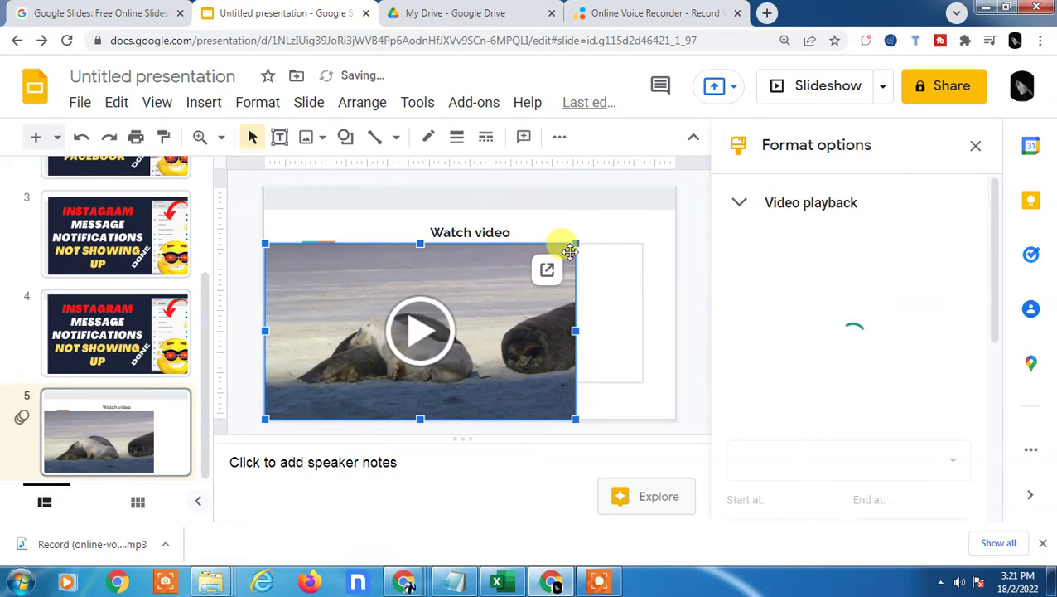
drag(263, 417, 340, 375)
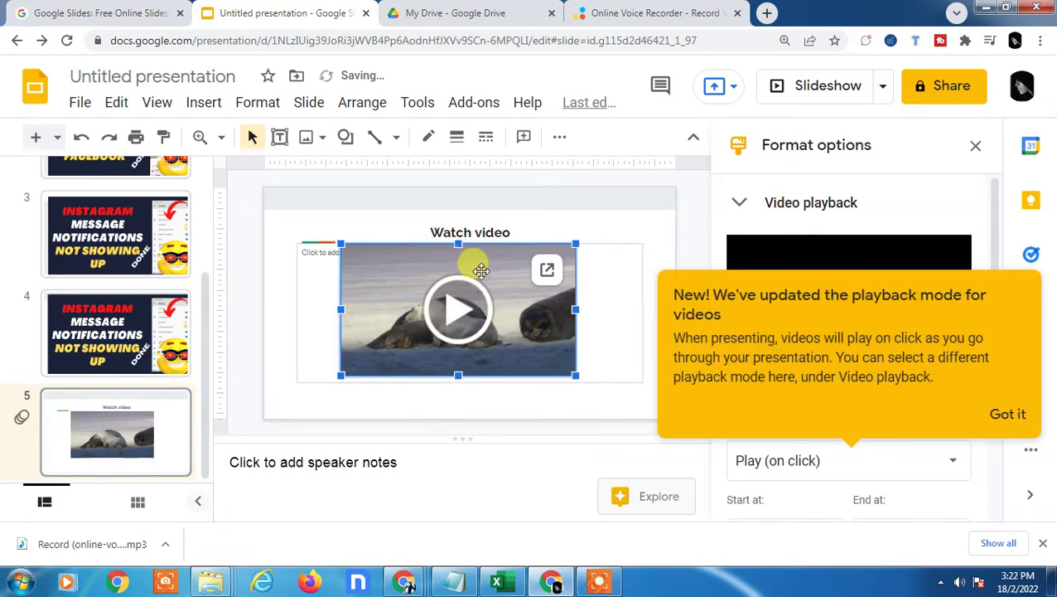
drag(481, 276, 485, 288)
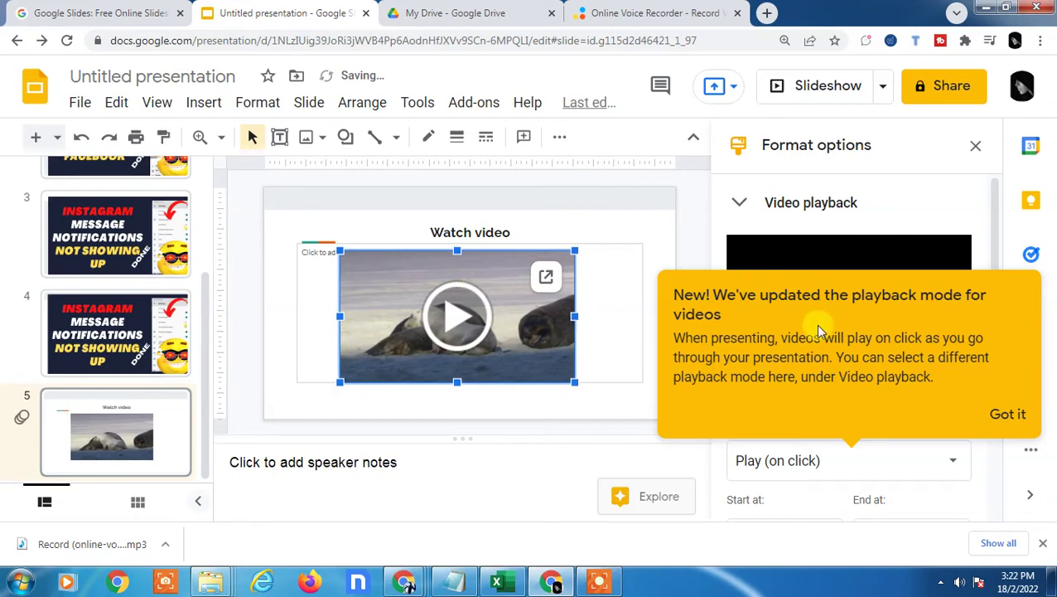
Set the video's playback to Play (automatically).
click(1009, 416)
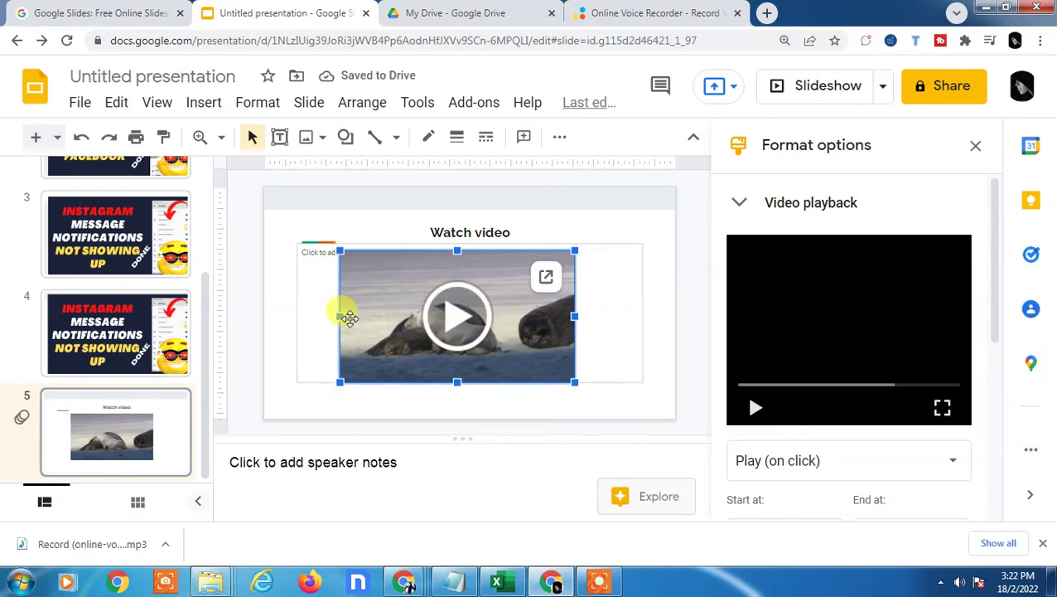
scroll(921, 241, down, 2)
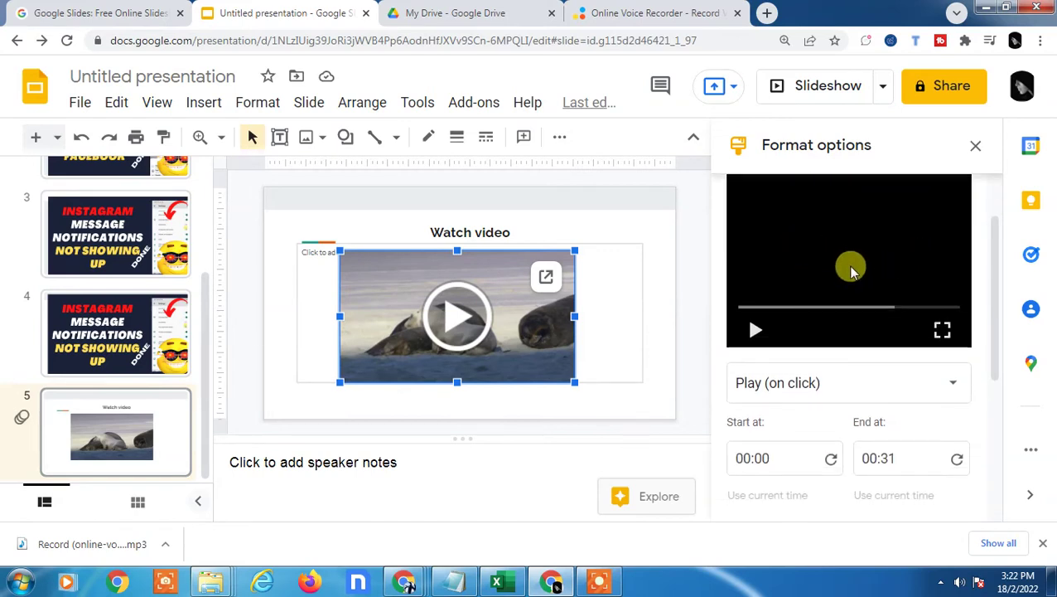
scroll(820, 249, up, 2)
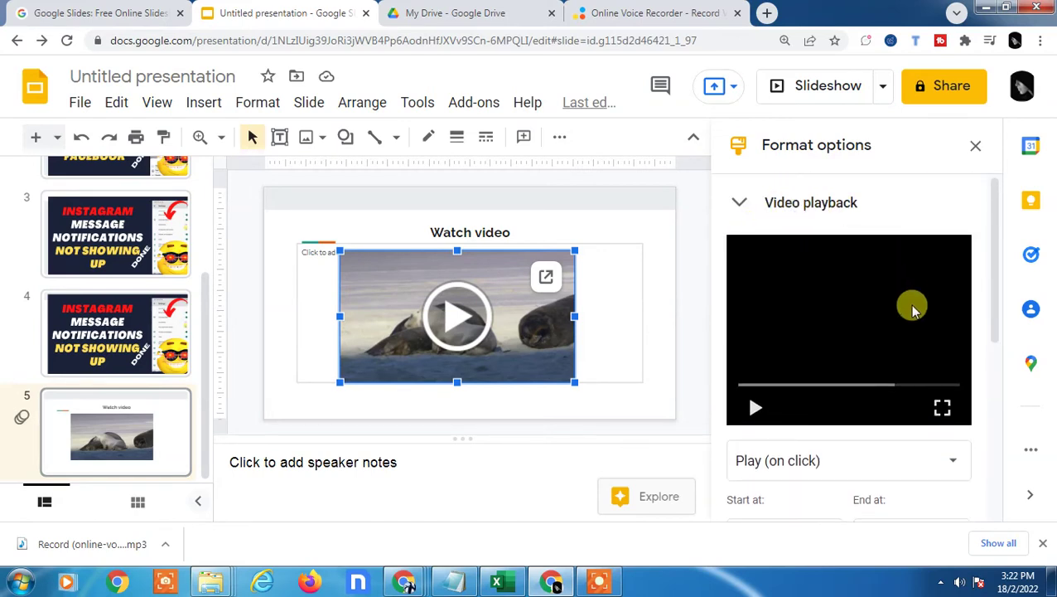
scroll(911, 307, down, 1)
click(937, 385)
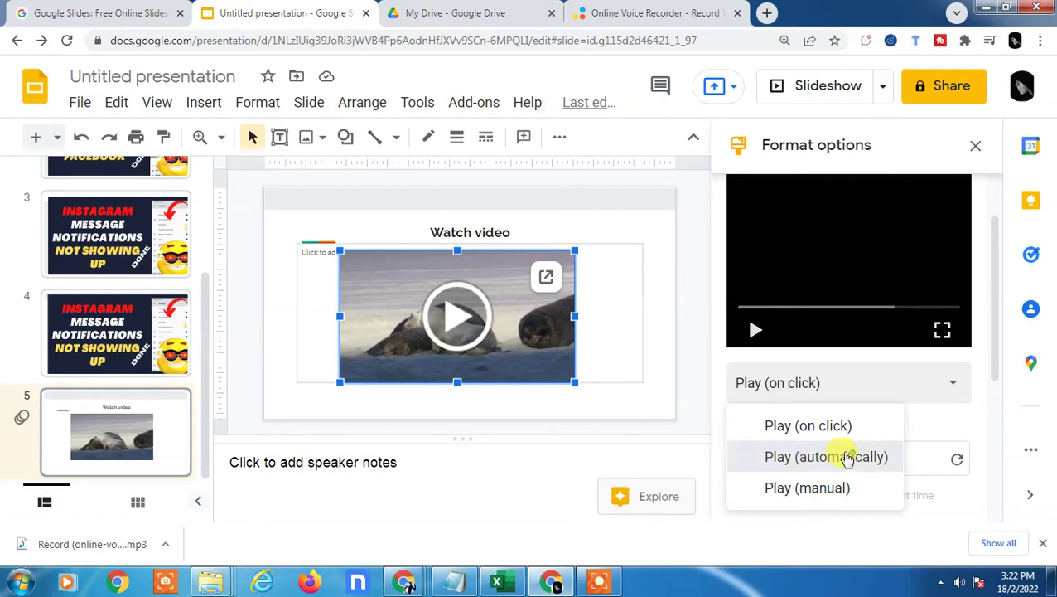
click(771, 457)
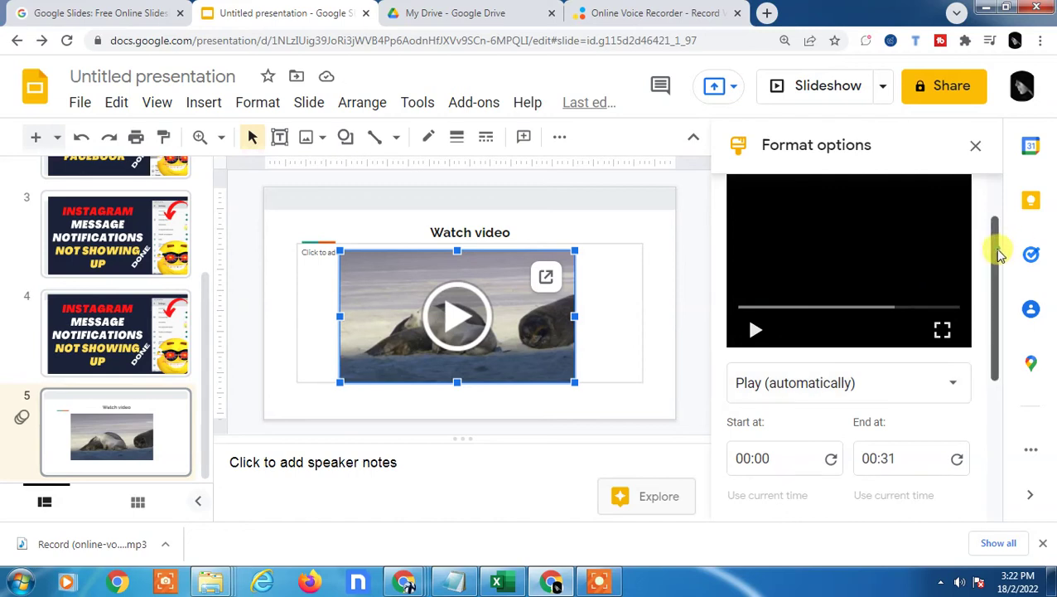
Check the playback start time, confirming it runs from 00:00 to 00:31.
drag(999, 255, 1003, 322)
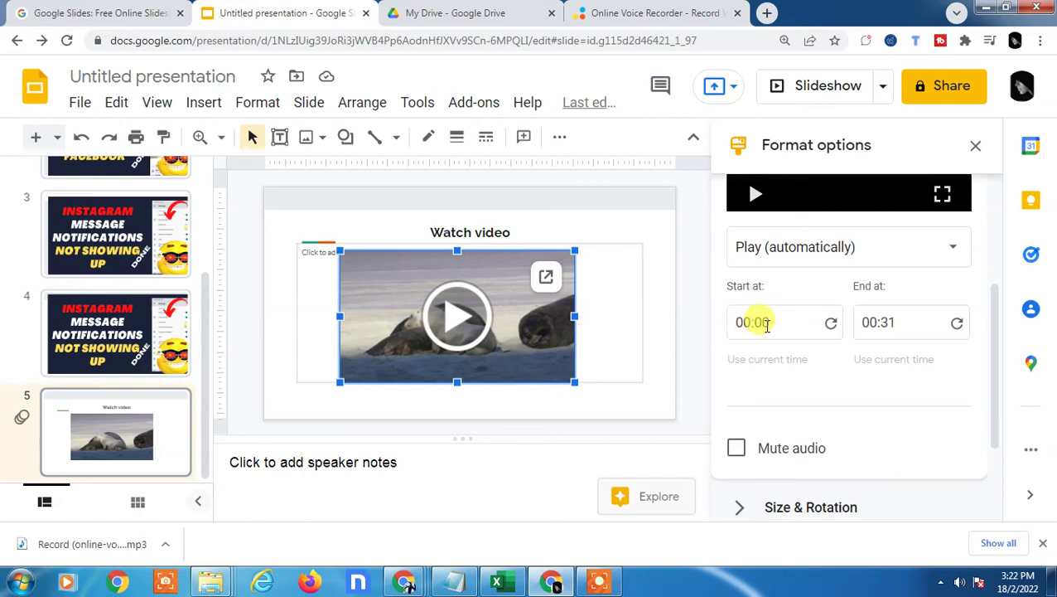
click(785, 320)
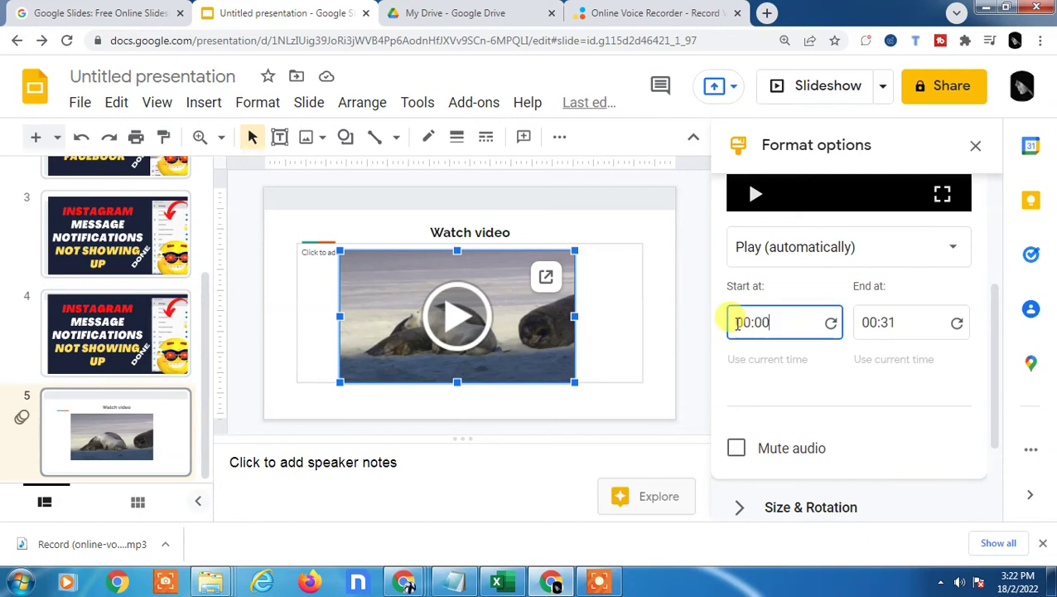
scroll(813, 412, down, 1)
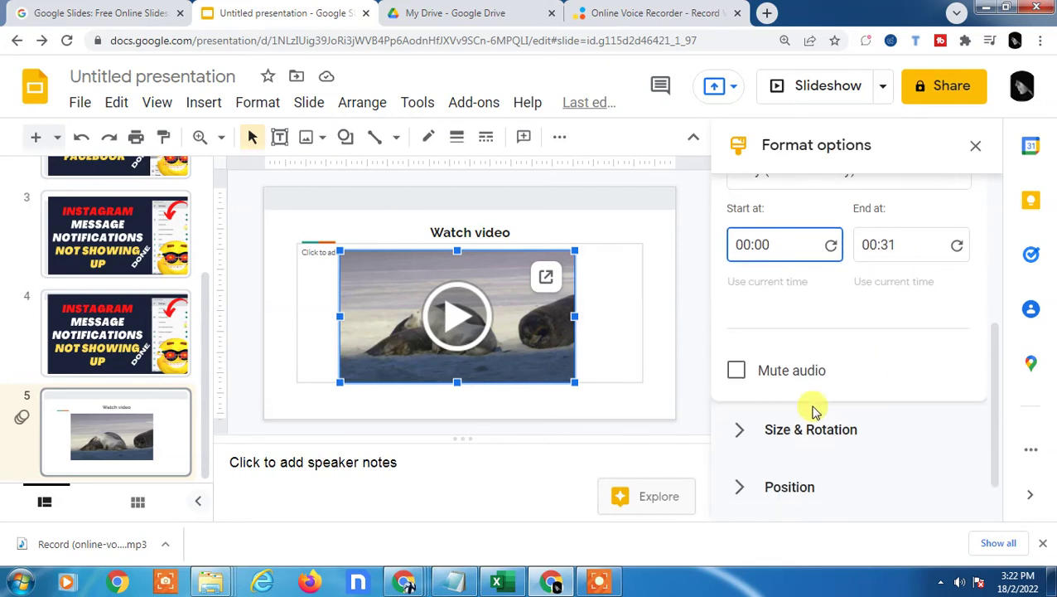
scroll(794, 435, down, 1)
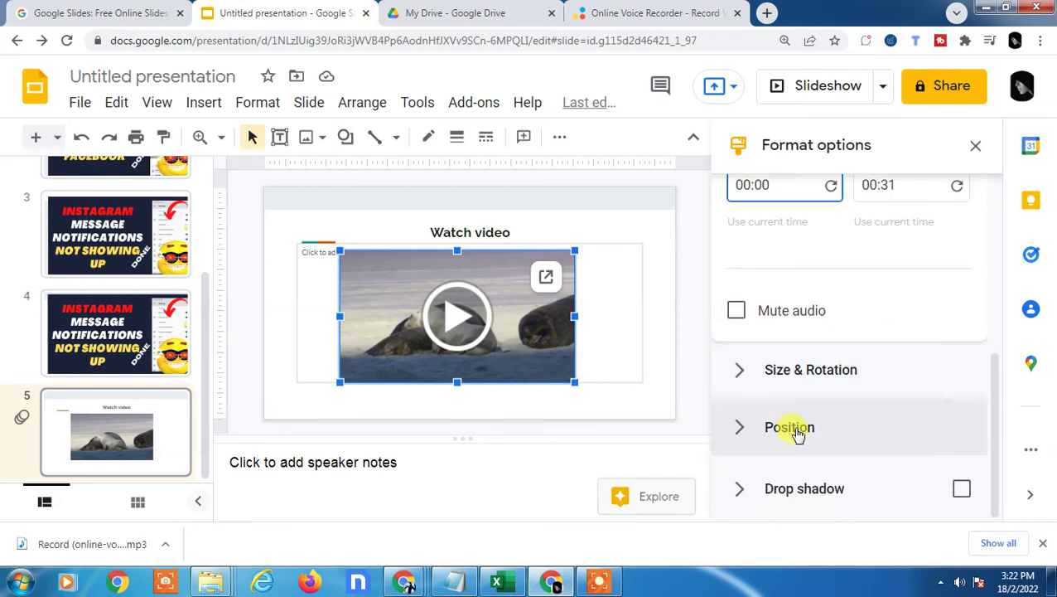
Add a black drop shadow with a 123° angle, zero distance and about 49% transparency.
click(783, 474)
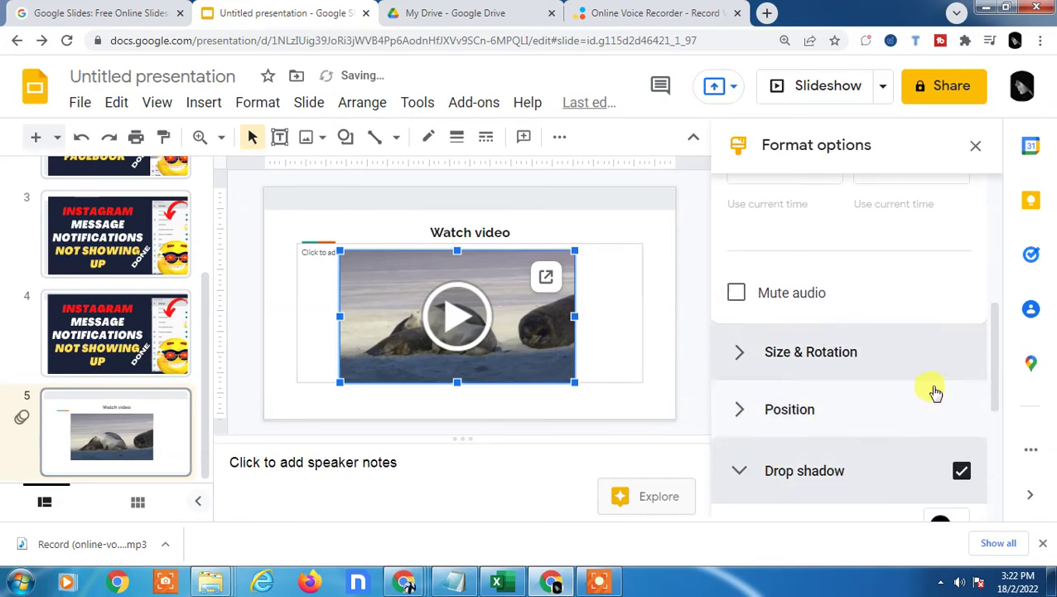
mouse_move(851, 449)
mouse_down()
mouse_move(943, 450)
mouse_move(713, 456)
mouse_move(914, 458)
mouse_up()
scroll(849, 470, down, 1)
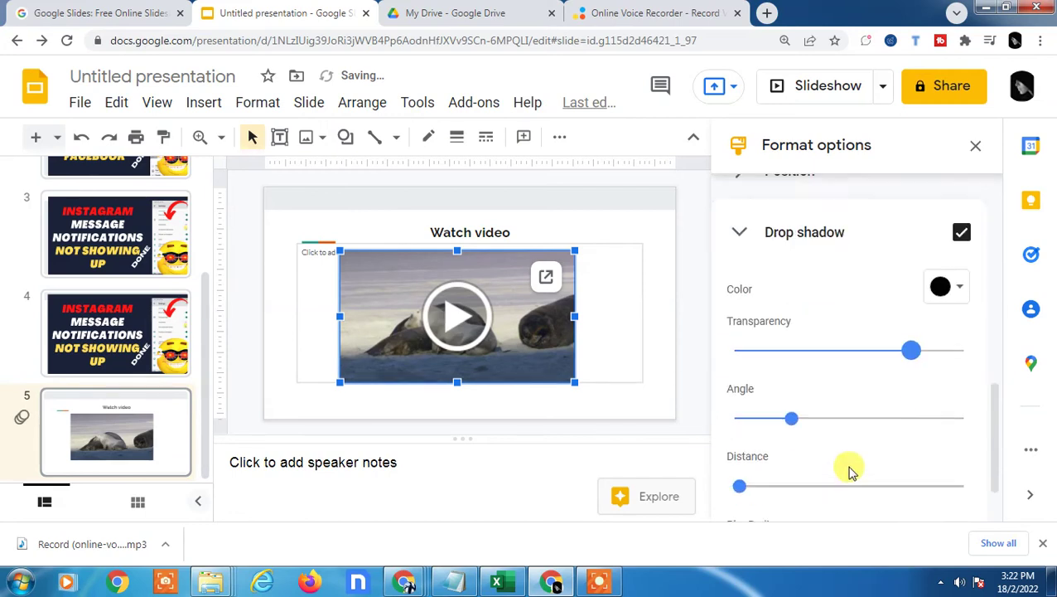
scroll(828, 422, down, 1)
mouse_move(792, 364)
mouse_down()
mouse_move(899, 365)
mouse_move(814, 365)
mouse_up()
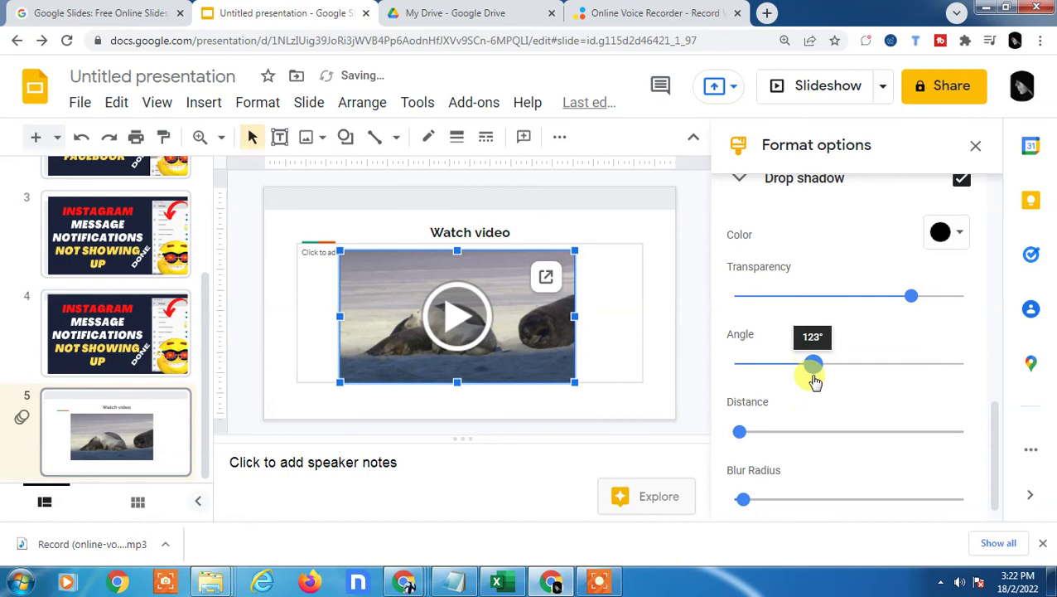
mouse_move(747, 437)
mouse_down()
mouse_move(813, 437)
mouse_move(745, 433)
mouse_up()
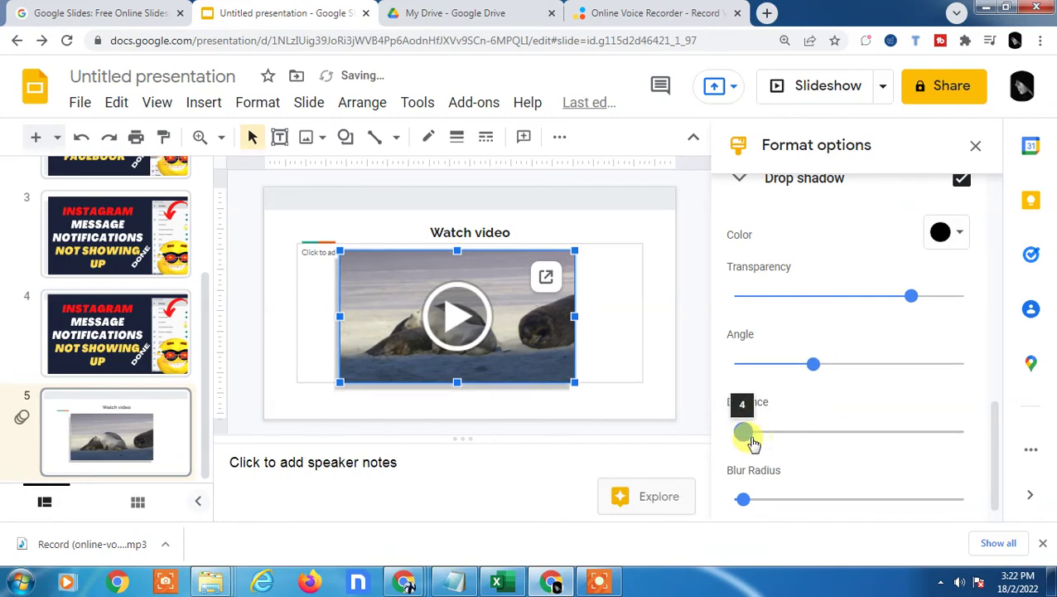
drag(909, 296, 840, 300)
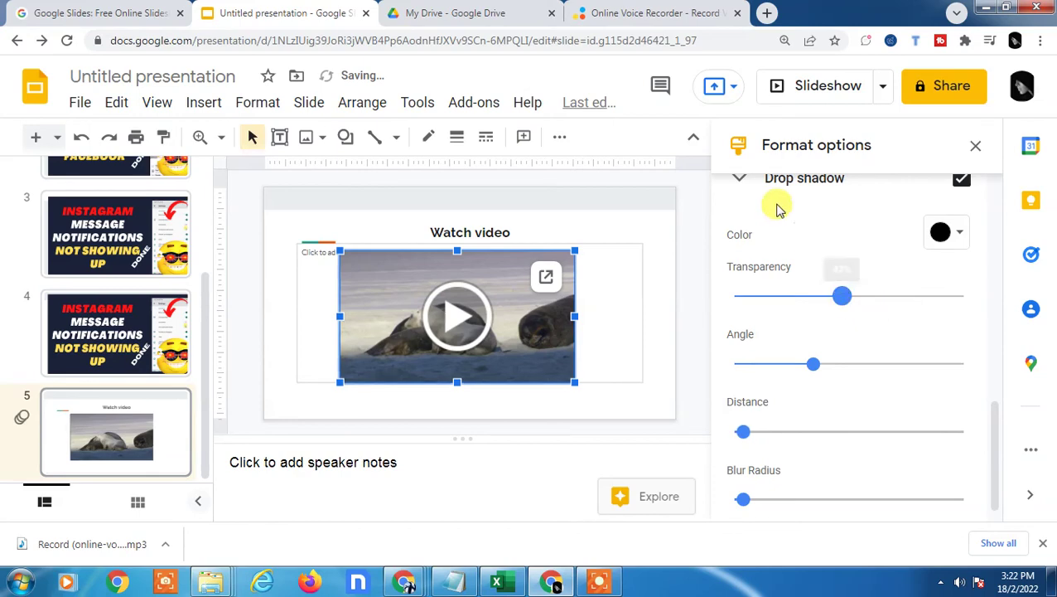
click(738, 179)
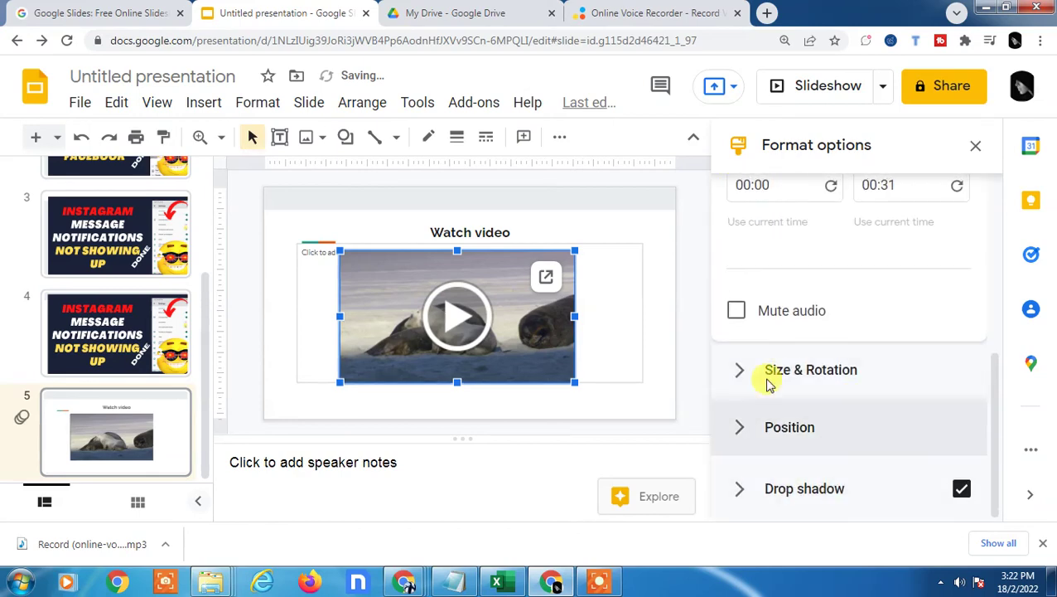
Drag the video slightly up-left to X 1.78 in, Y 1.45 in.
scroll(770, 248, up, 3)
scroll(837, 281, up, 1)
scroll(878, 381, down, 4)
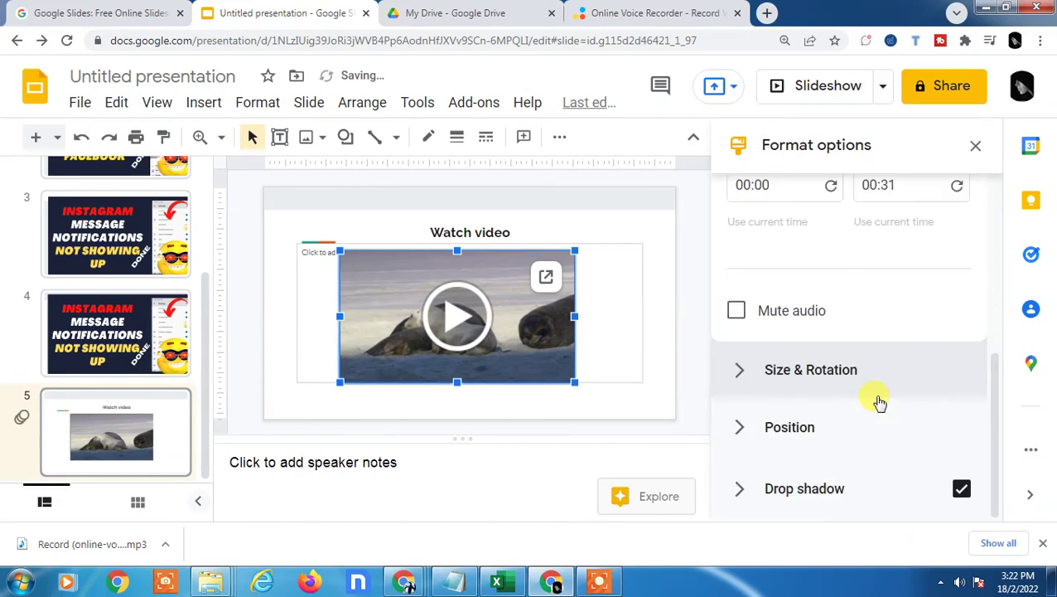
click(773, 444)
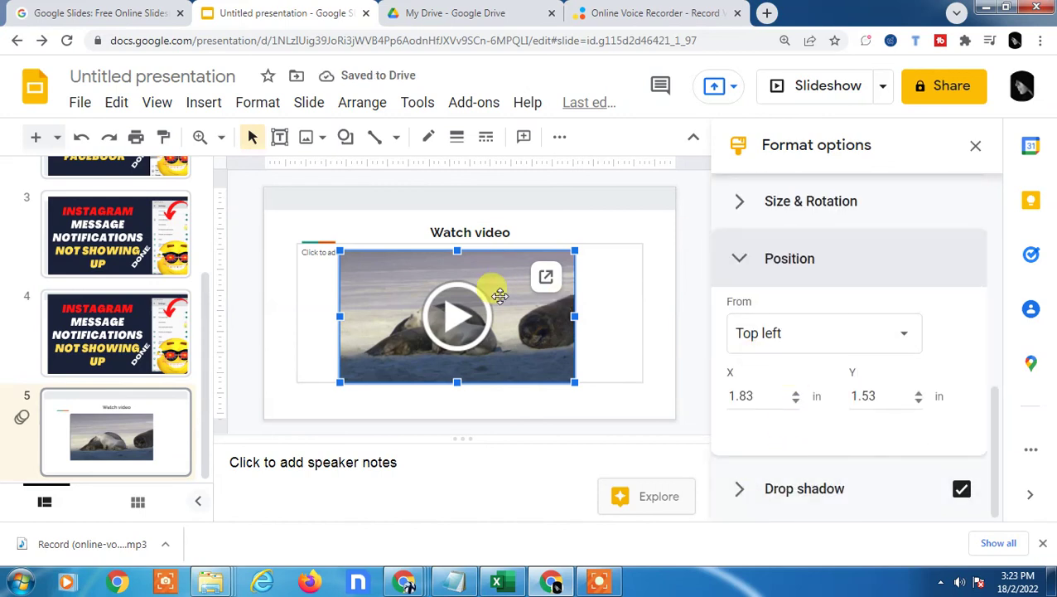
mouse_move(500, 296)
mouse_down()
mouse_move(564, 287)
mouse_move(548, 259)
mouse_move(319, 285)
mouse_move(559, 259)
mouse_move(415, 284)
mouse_move(523, 281)
mouse_move(473, 279)
mouse_move(504, 269)
mouse_up()
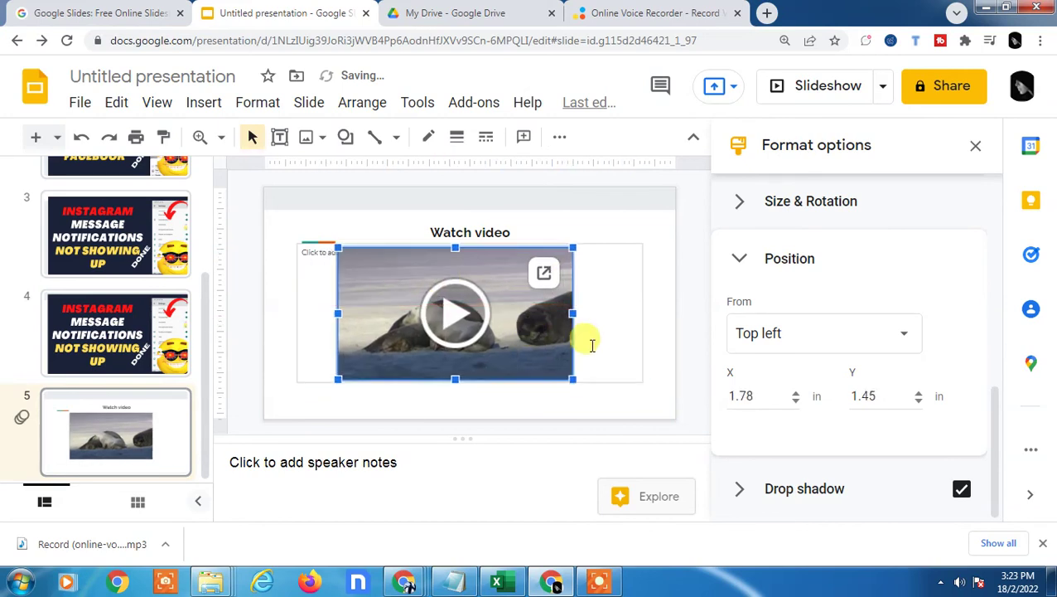